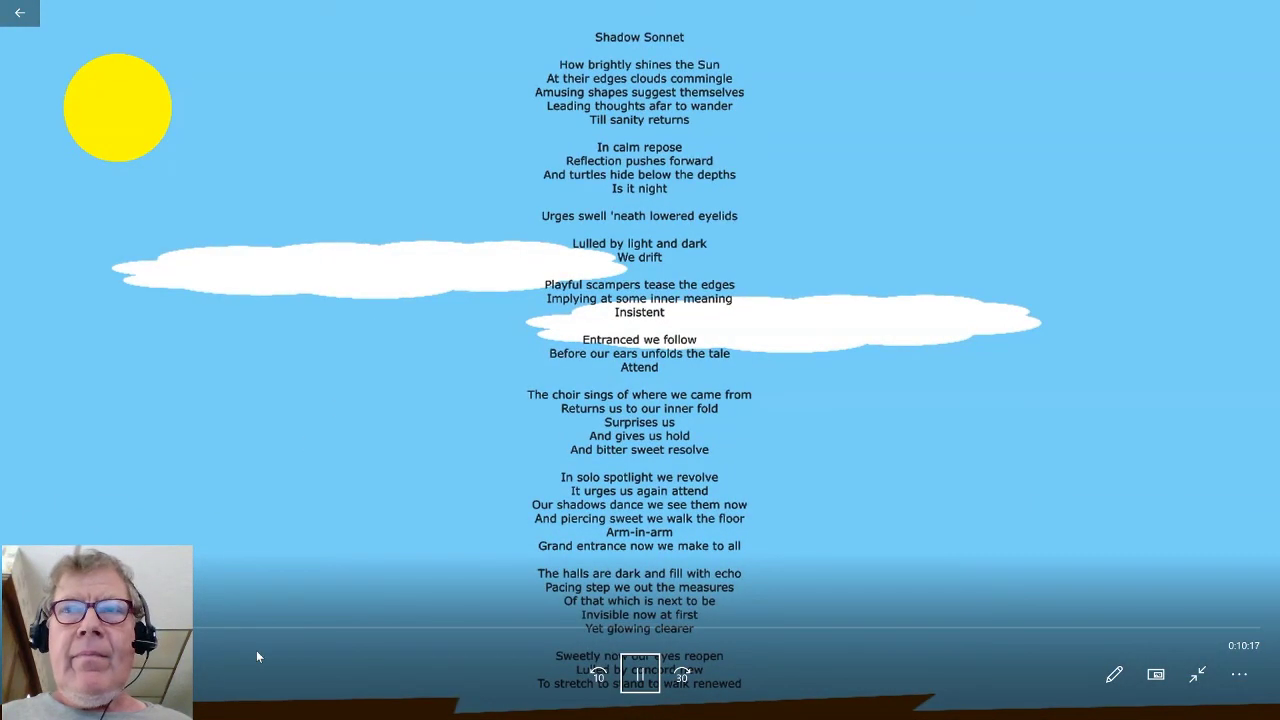
- Pause the Shadow Sonnet visualization video at 0:10:12 and bring up the window switcher
left_click(1138, 166)
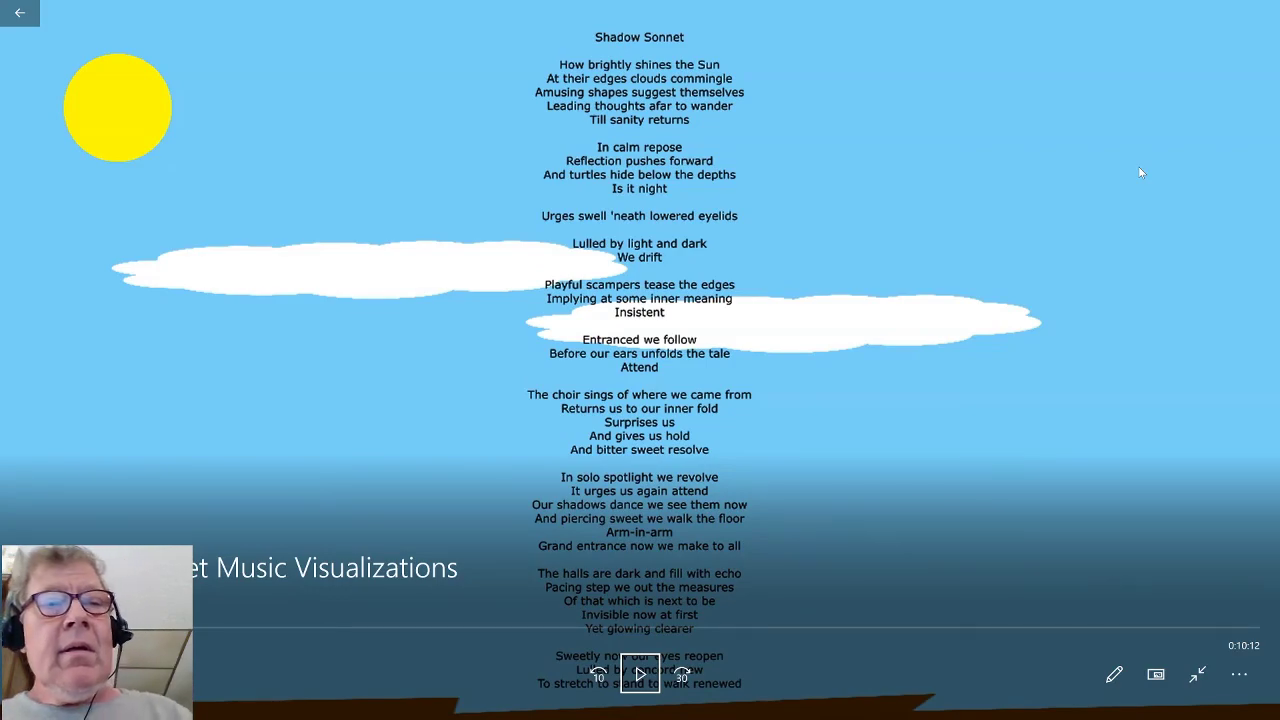
key("alt+Tab")
key("Tab")
key("Tab")
- Minimize OBS and close the Shadow Sonnet Music Visualizations folder
key("Tab")
key("Tab")
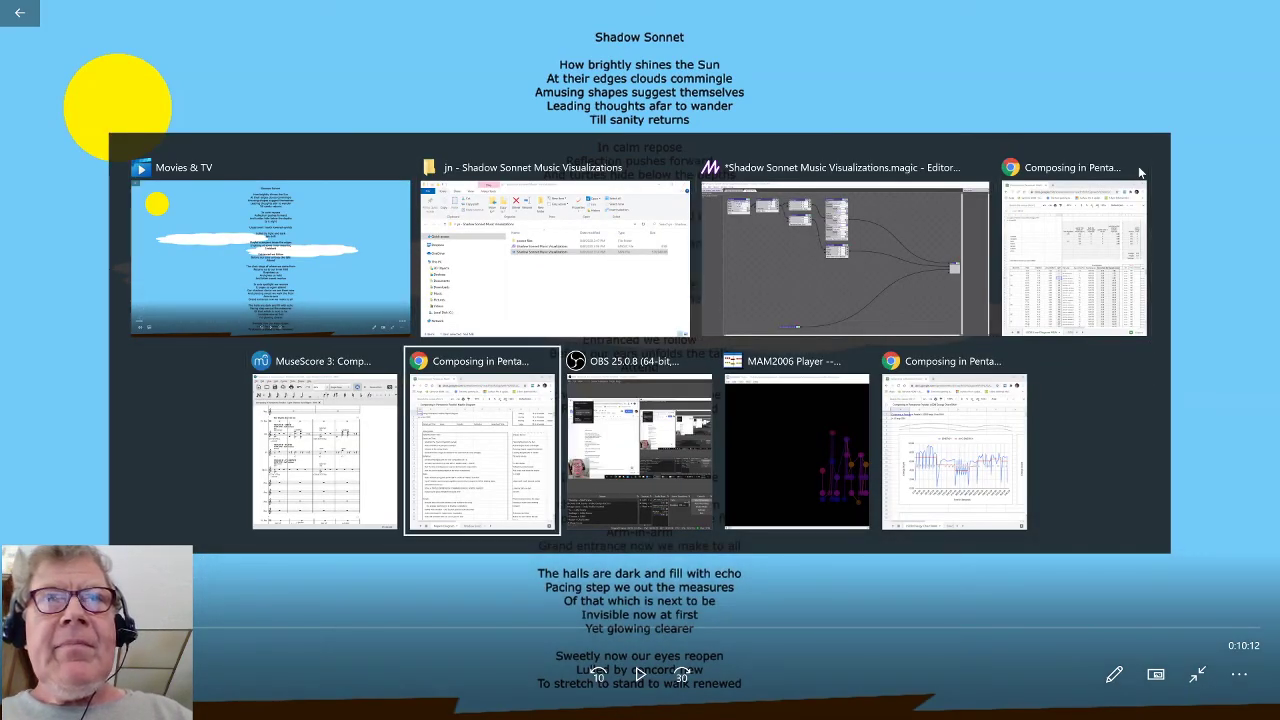
key("Tab")
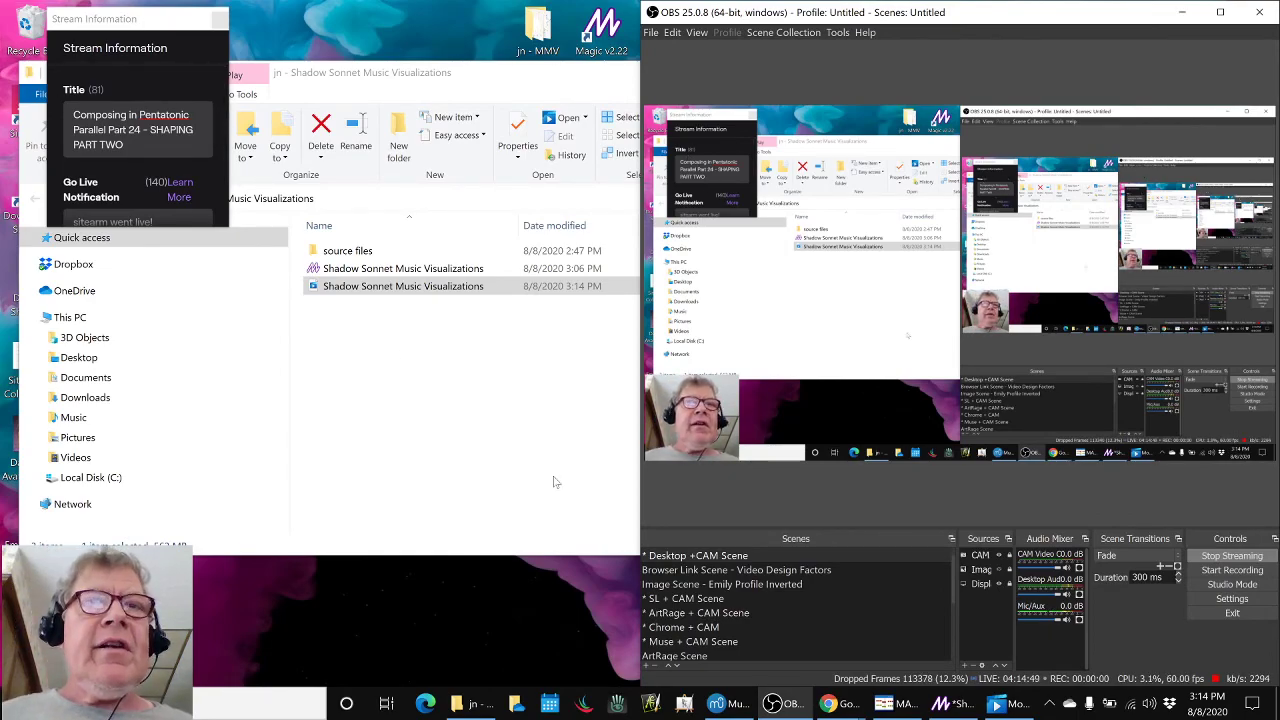
left_click(786, 705)
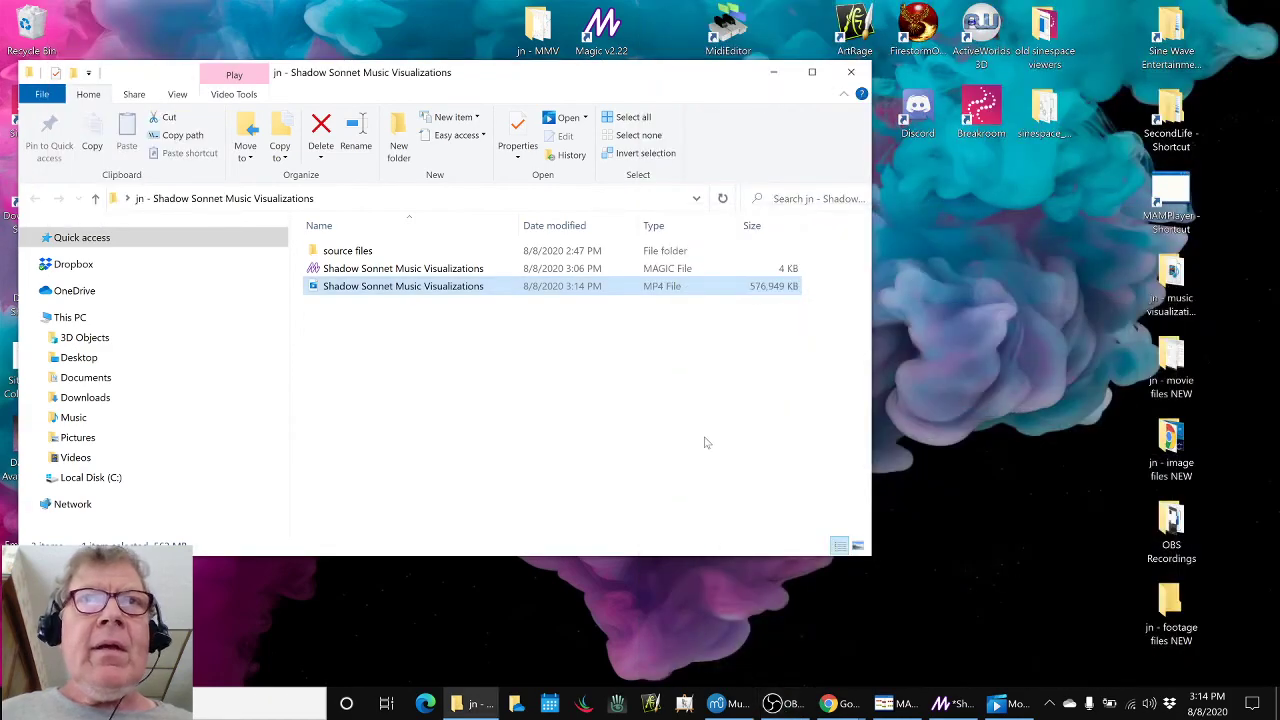
left_click(851, 72)
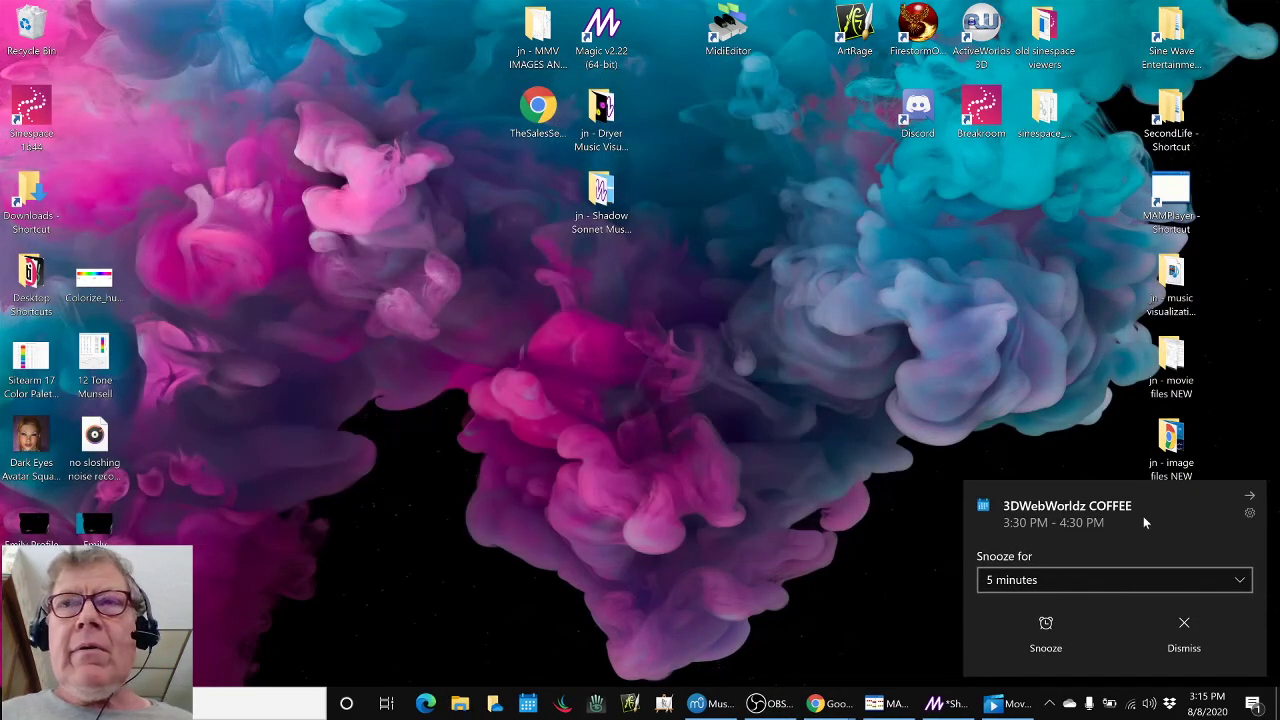
- Dismiss the calendar reminder and bring the Napkin Diagram spreadsheet to the front in Chrome
left_click(1184, 632)
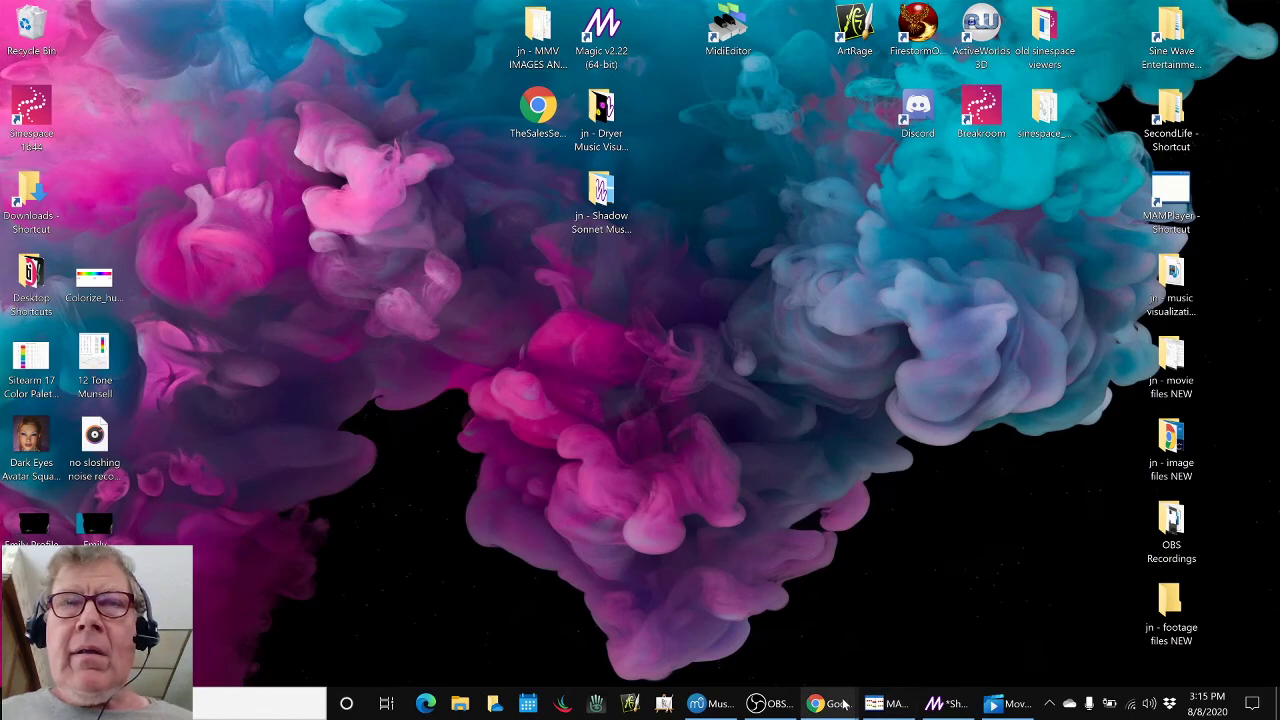
mouse_move(826, 704)
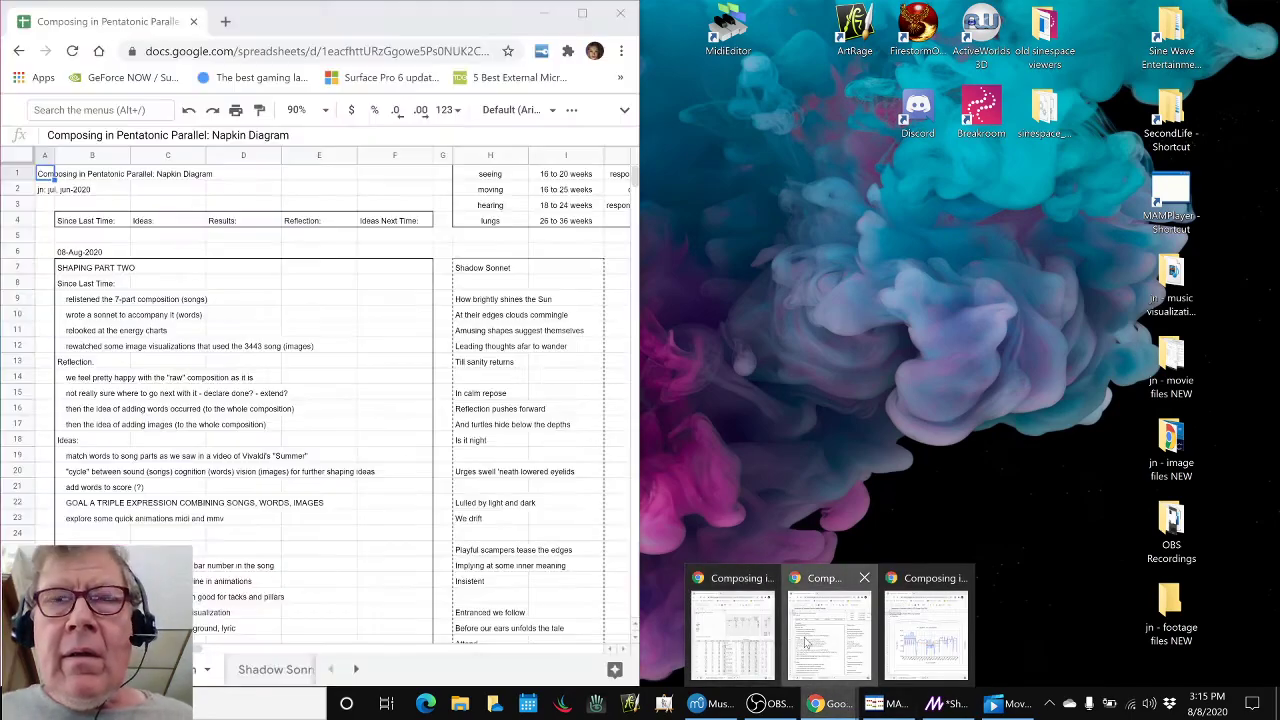
left_click(800, 640)
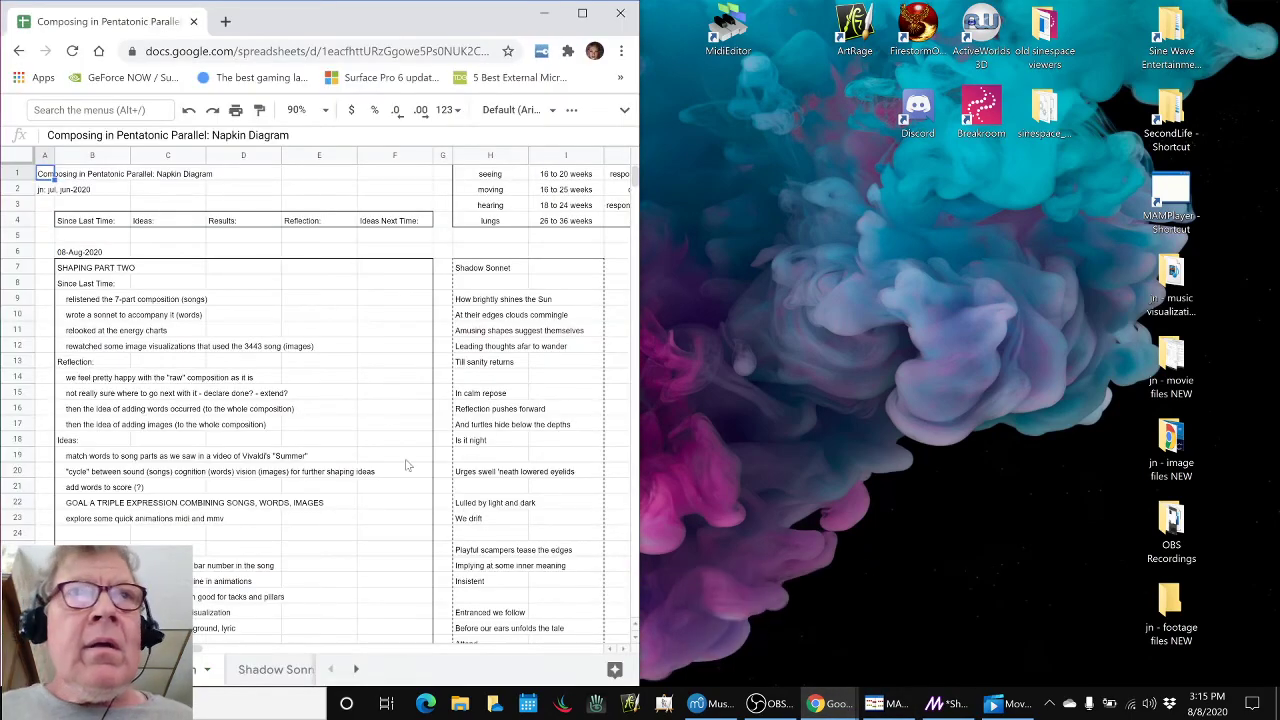
left_click(105, 302)
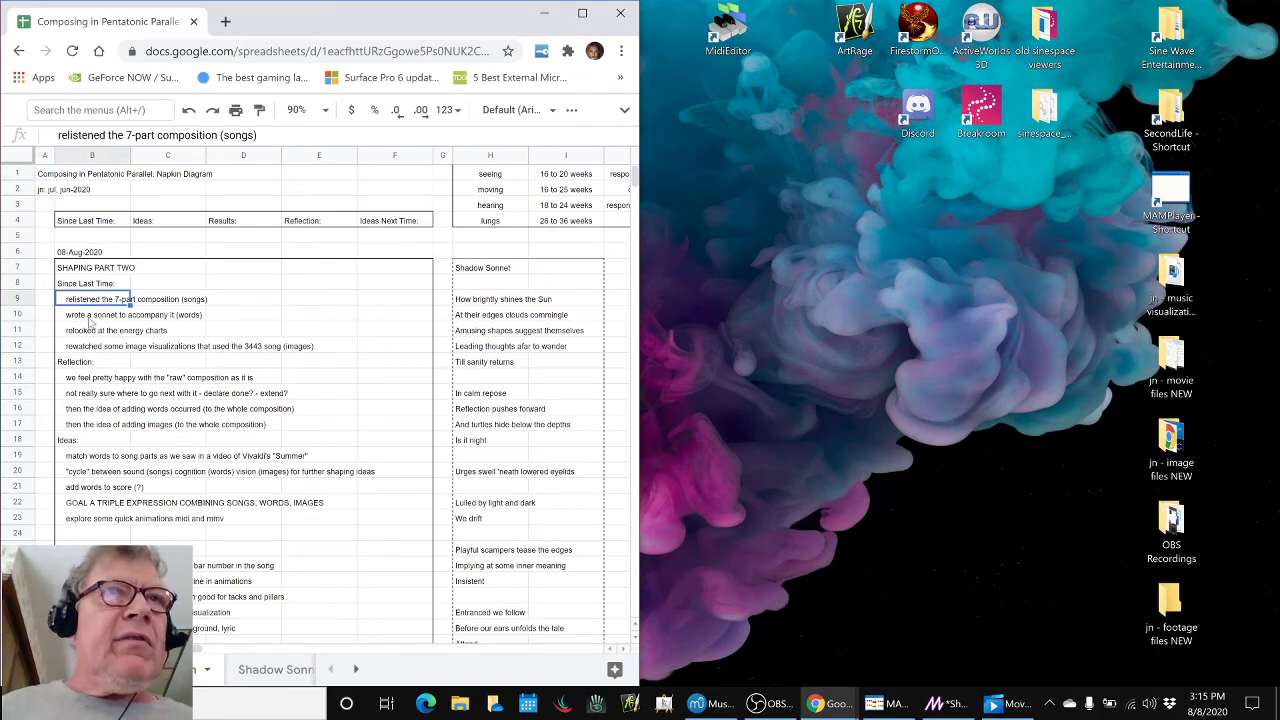
left_click(90, 318)
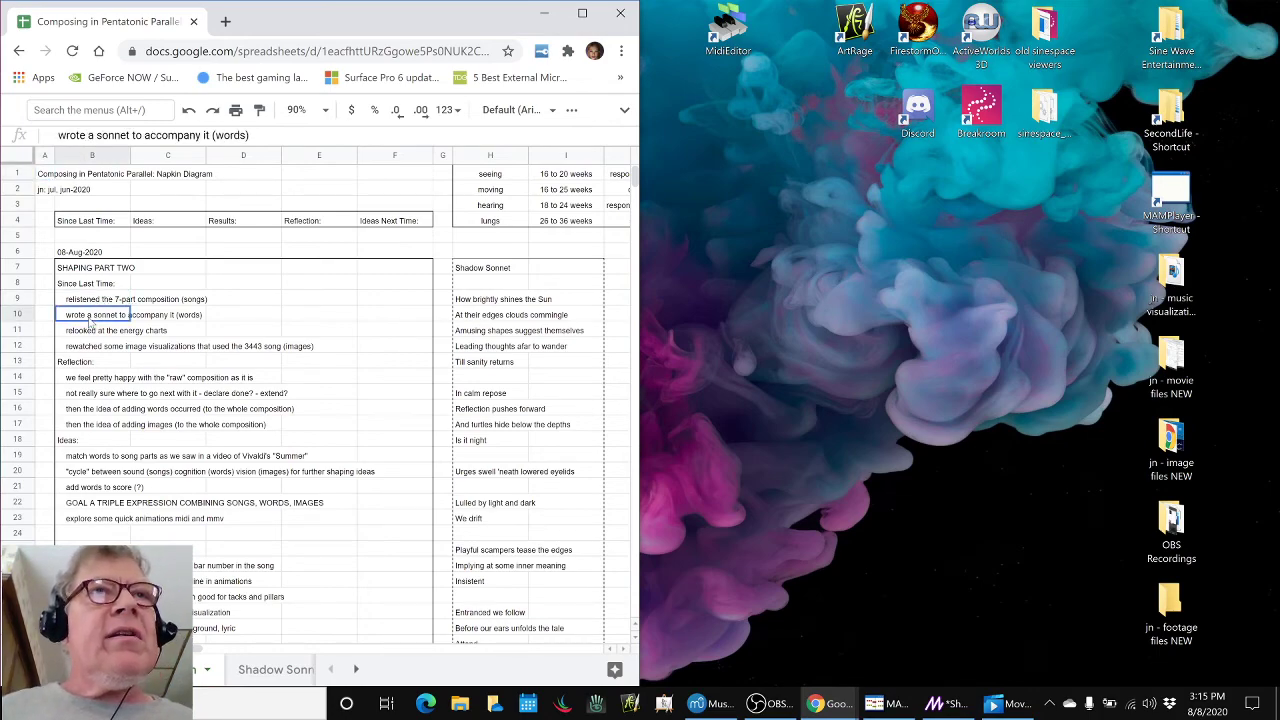
left_click(493, 270)
scroll(492, 300, "down", 5)
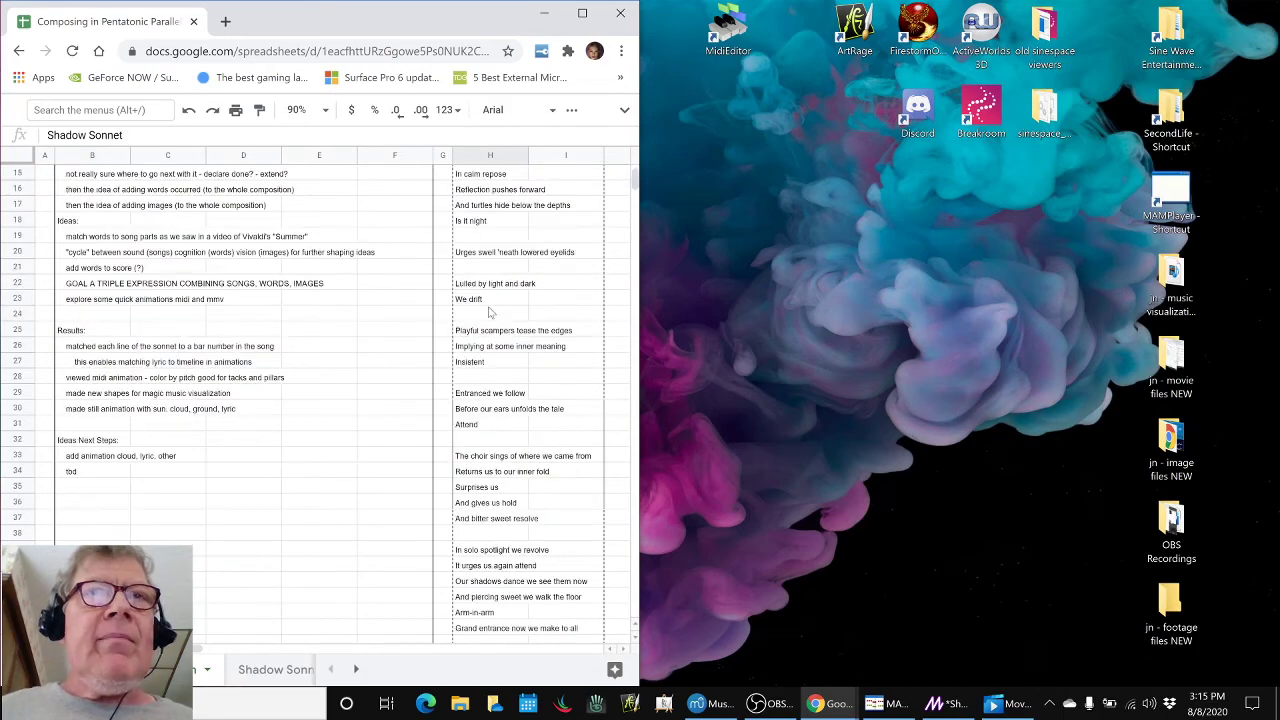
scroll(490, 312, "up", 3)
scroll(490, 312, "up", 3)
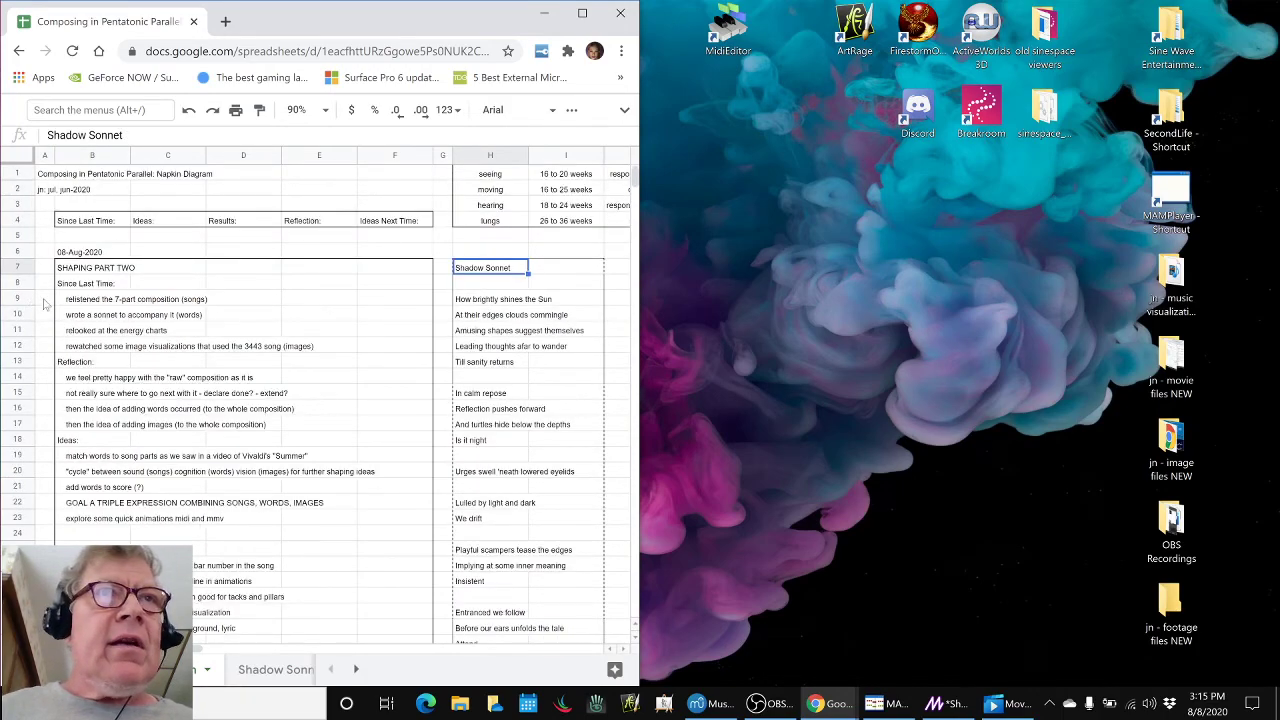
left_click(84, 332)
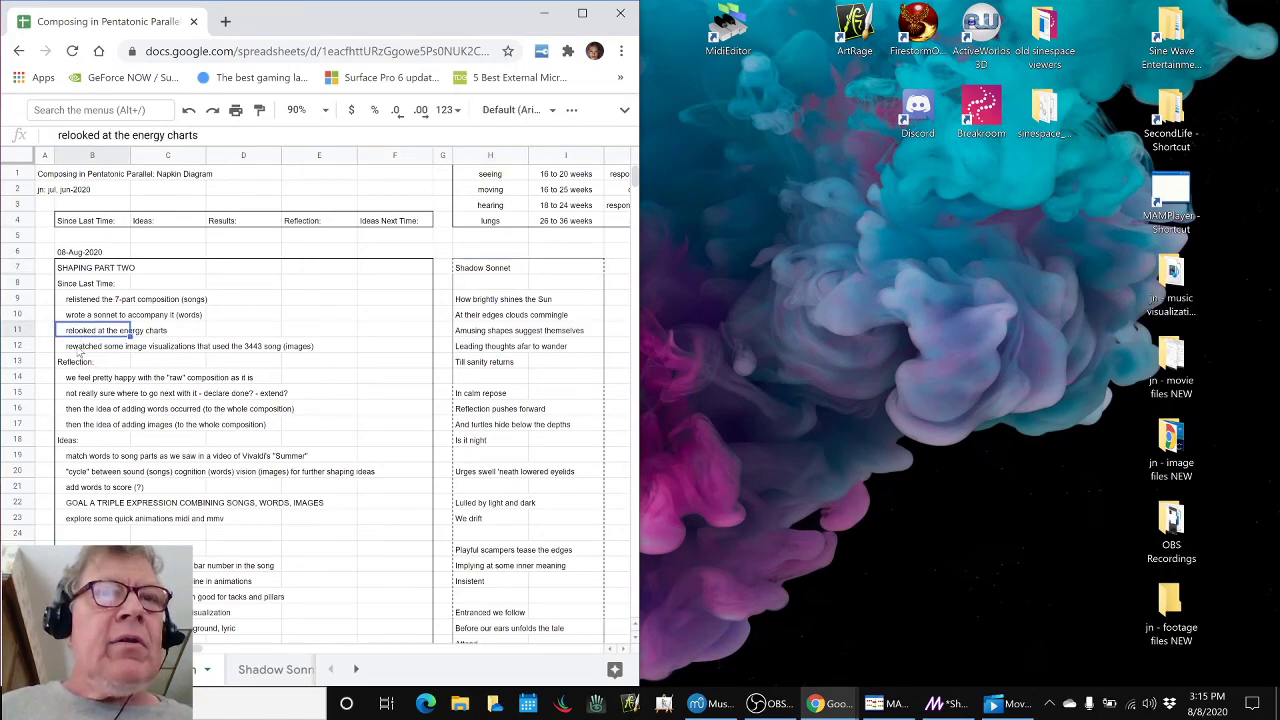
key("alt+Tab")
key("Tab")
key("Tab")
key("Tab")
key("Tab")
key("Tab")
key("Tab")
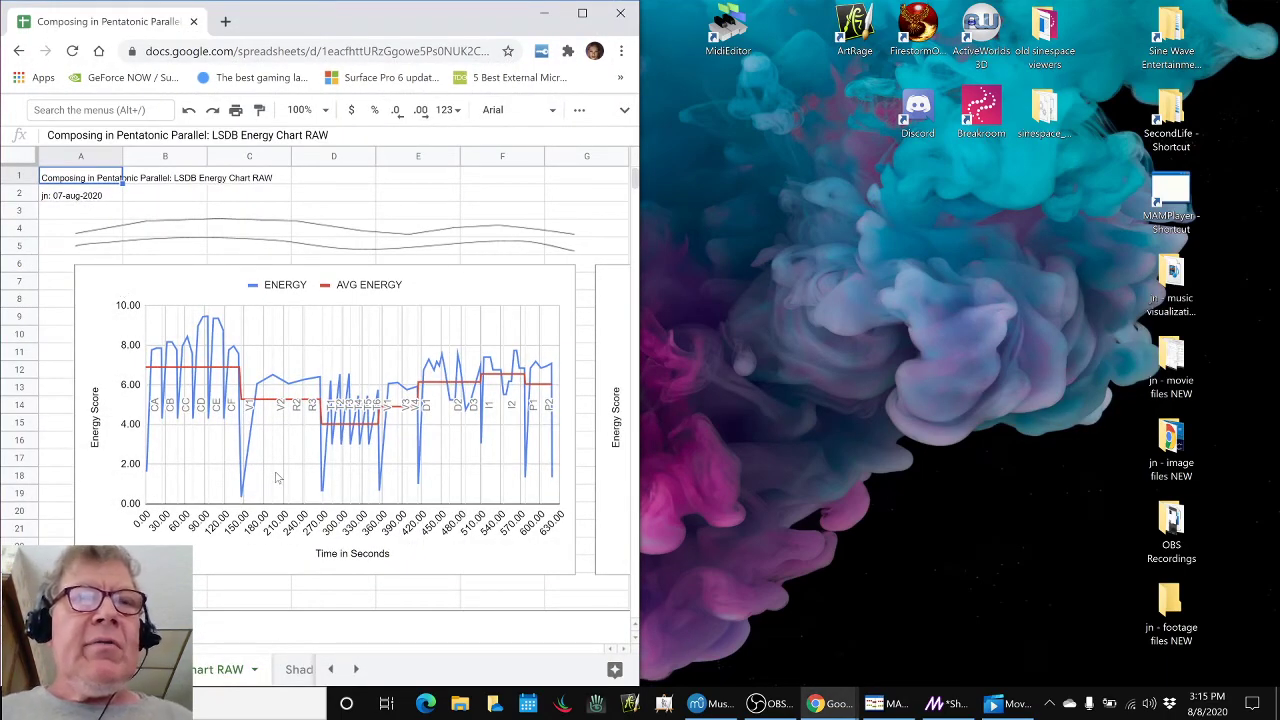
key("alt+Tab")
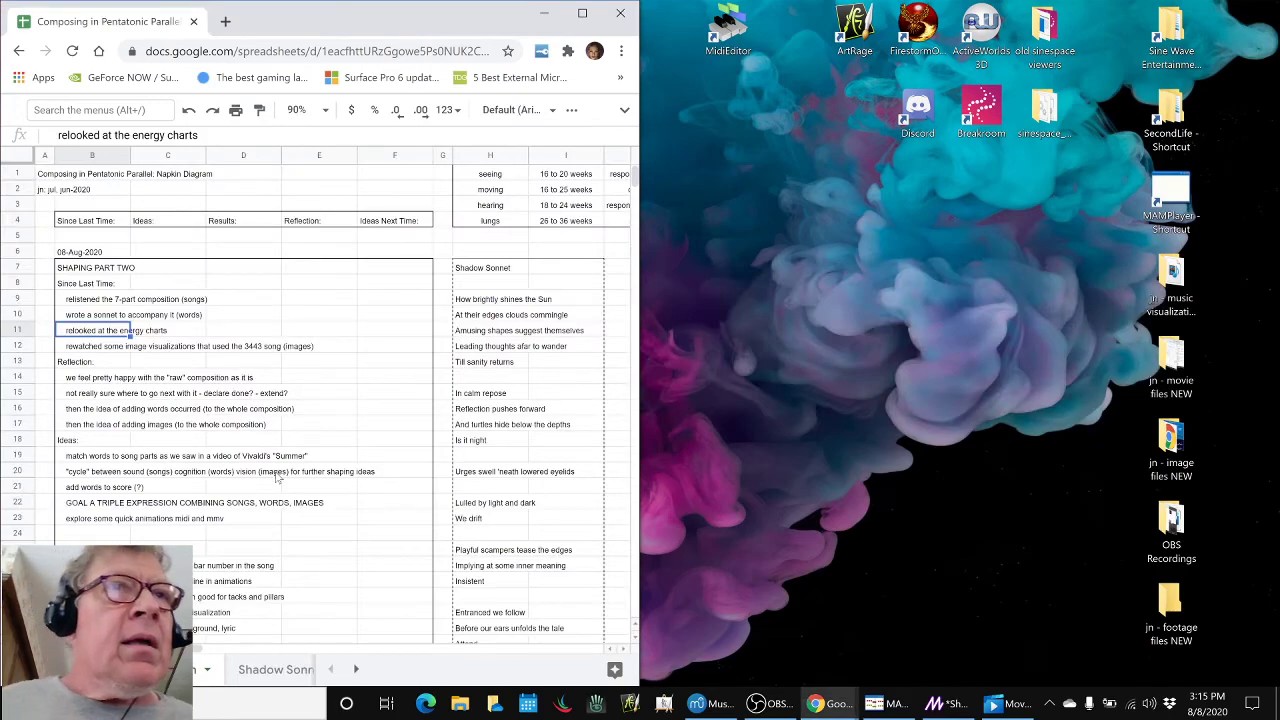
left_click(85, 350)
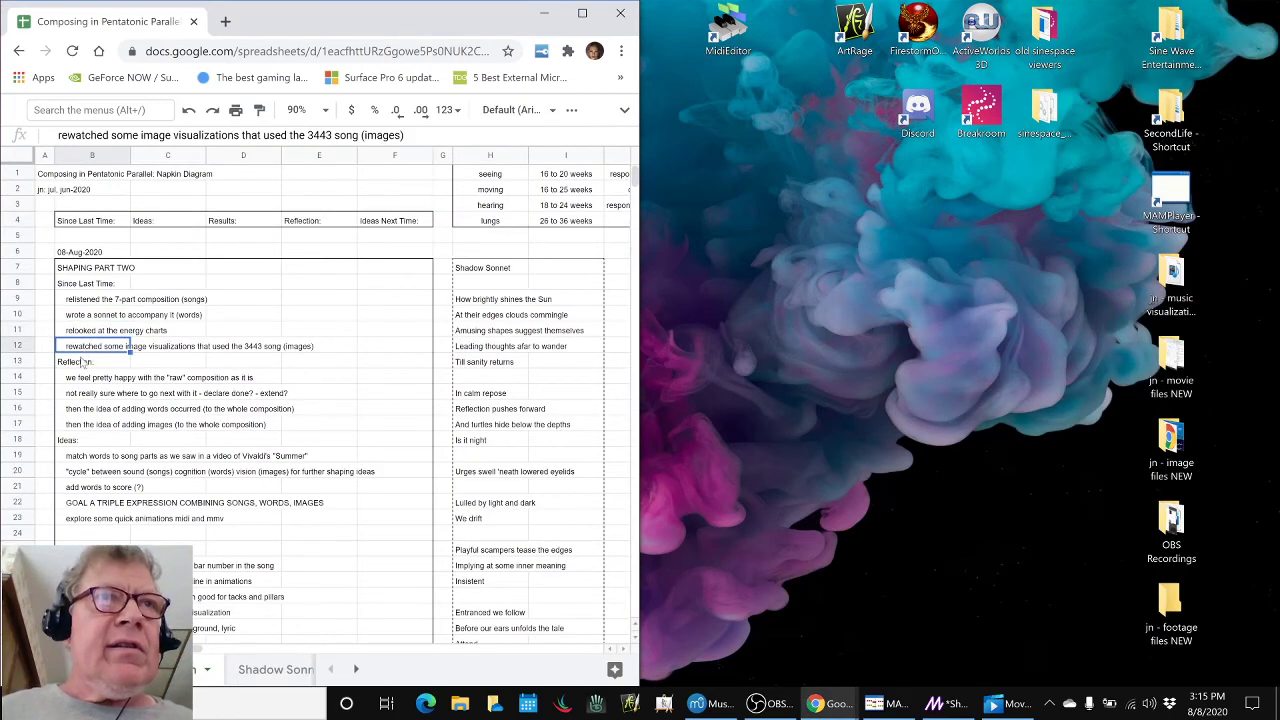
left_click(78, 378)
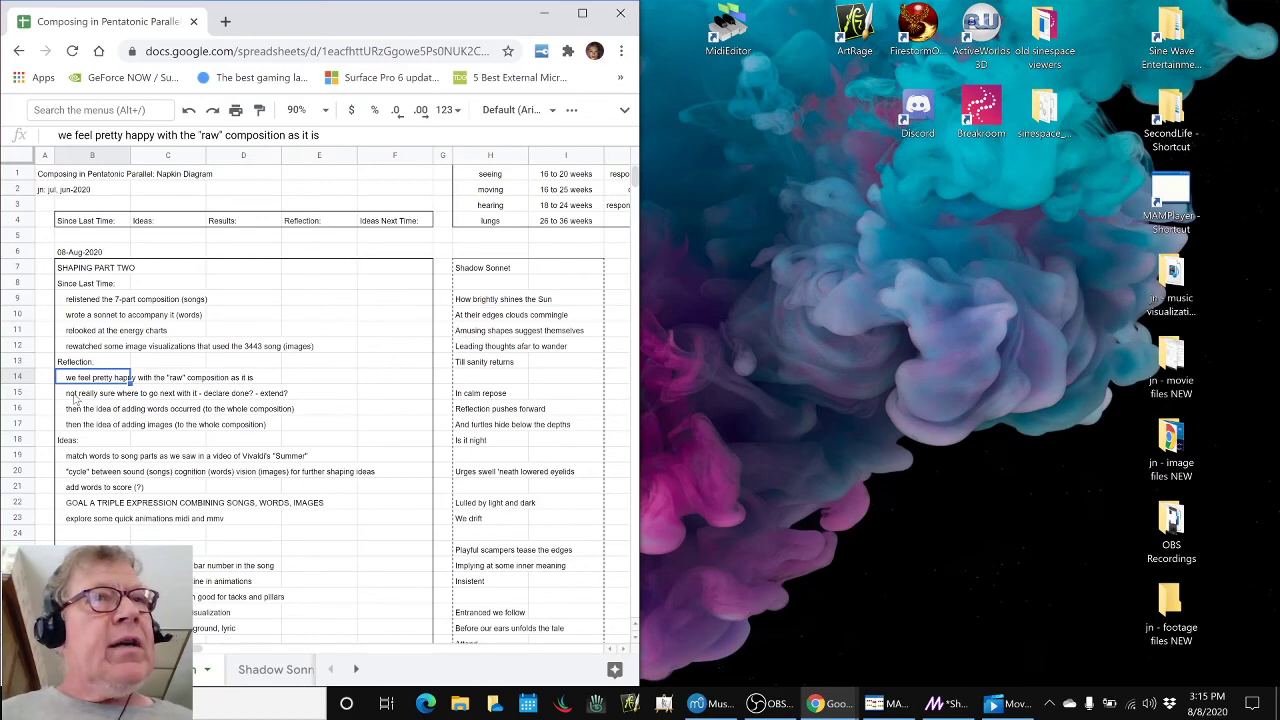
left_click(85, 410)
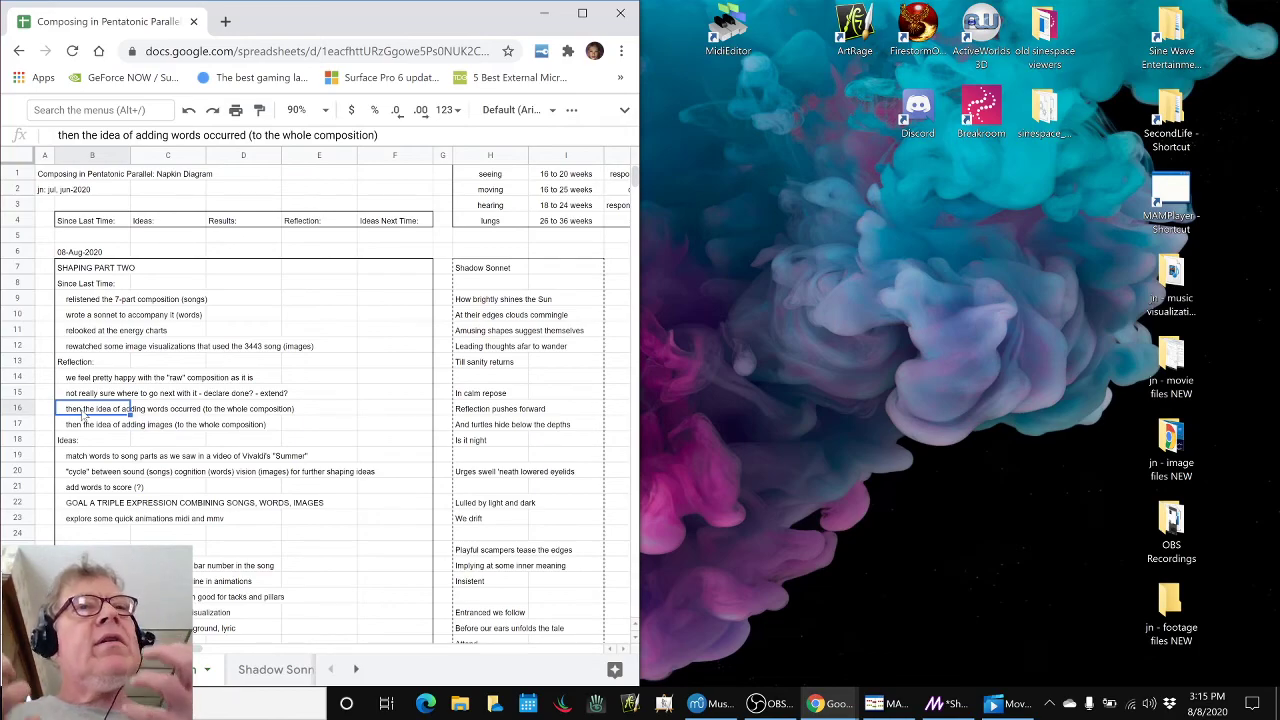
left_click(482, 270)
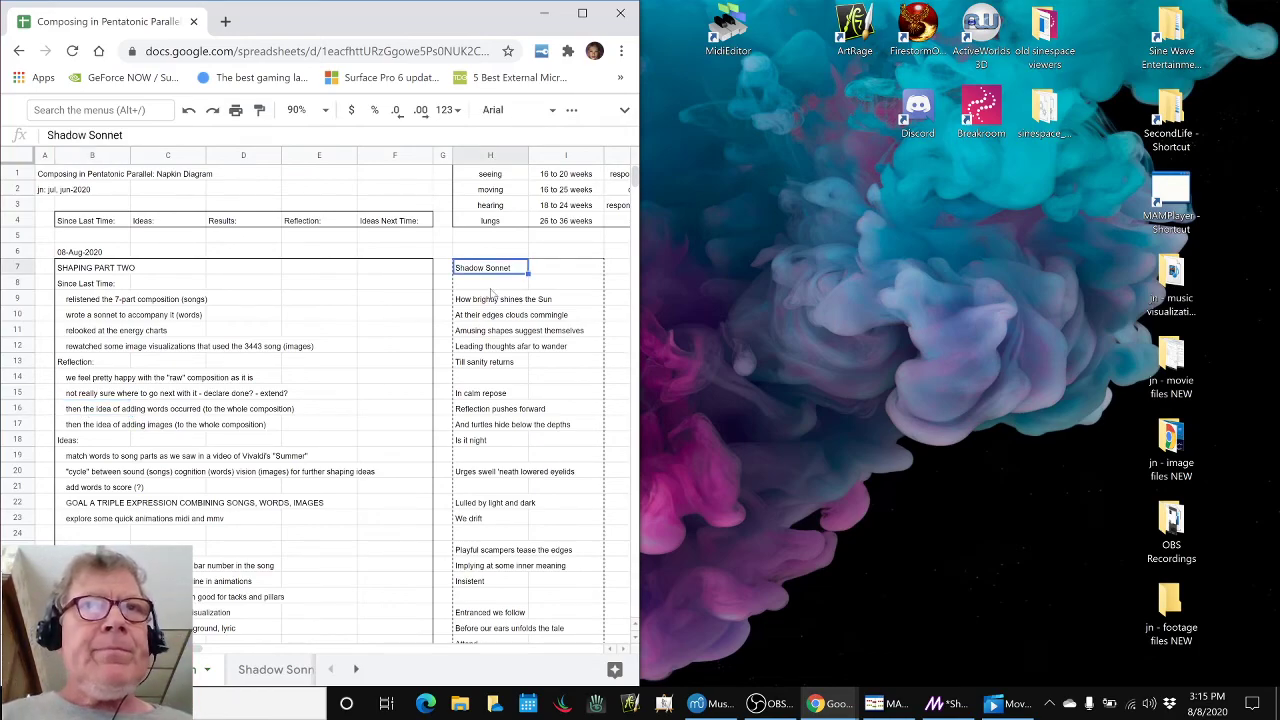
left_click(124, 426)
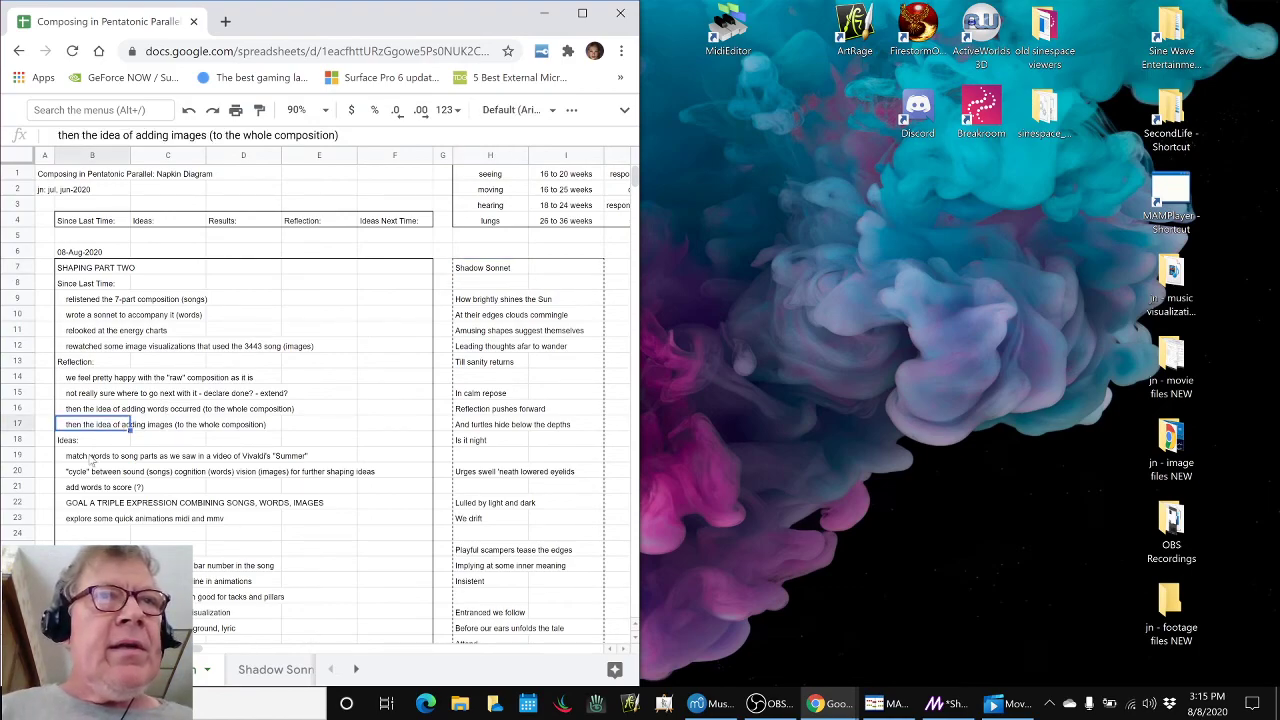
left_click(88, 461)
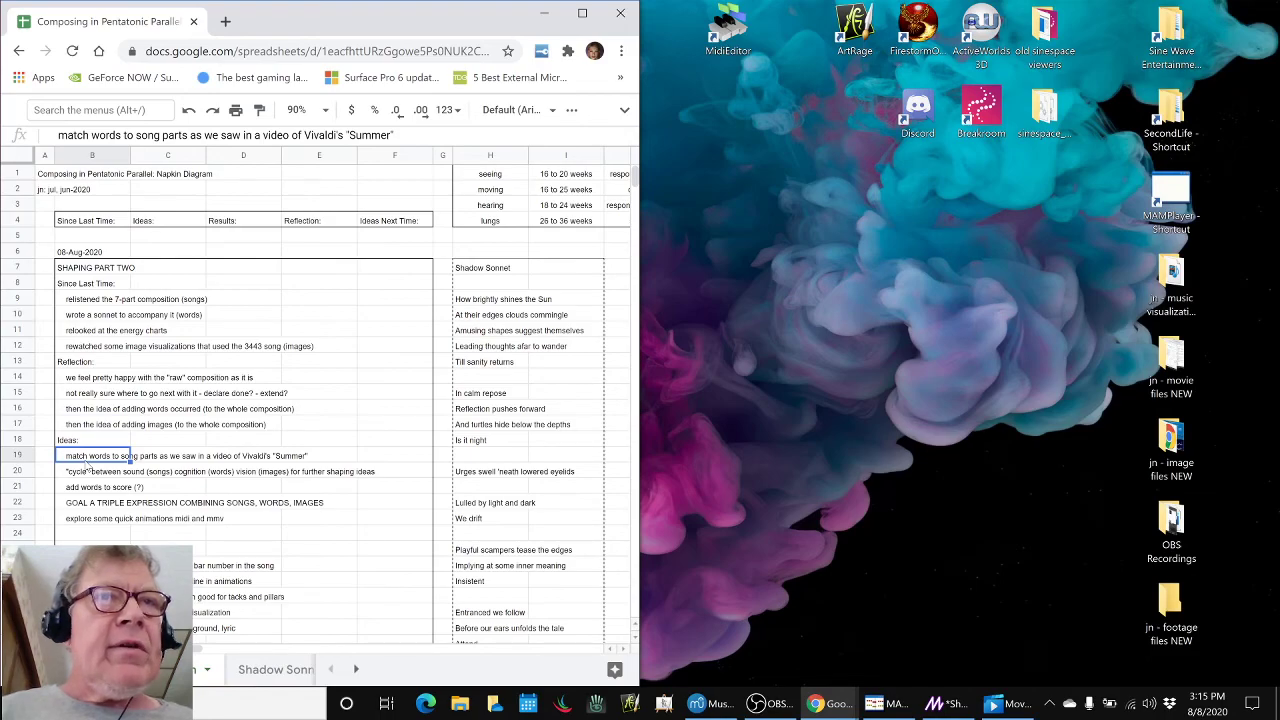
left_click(100, 566)
scroll(330, 400, "down", 5)
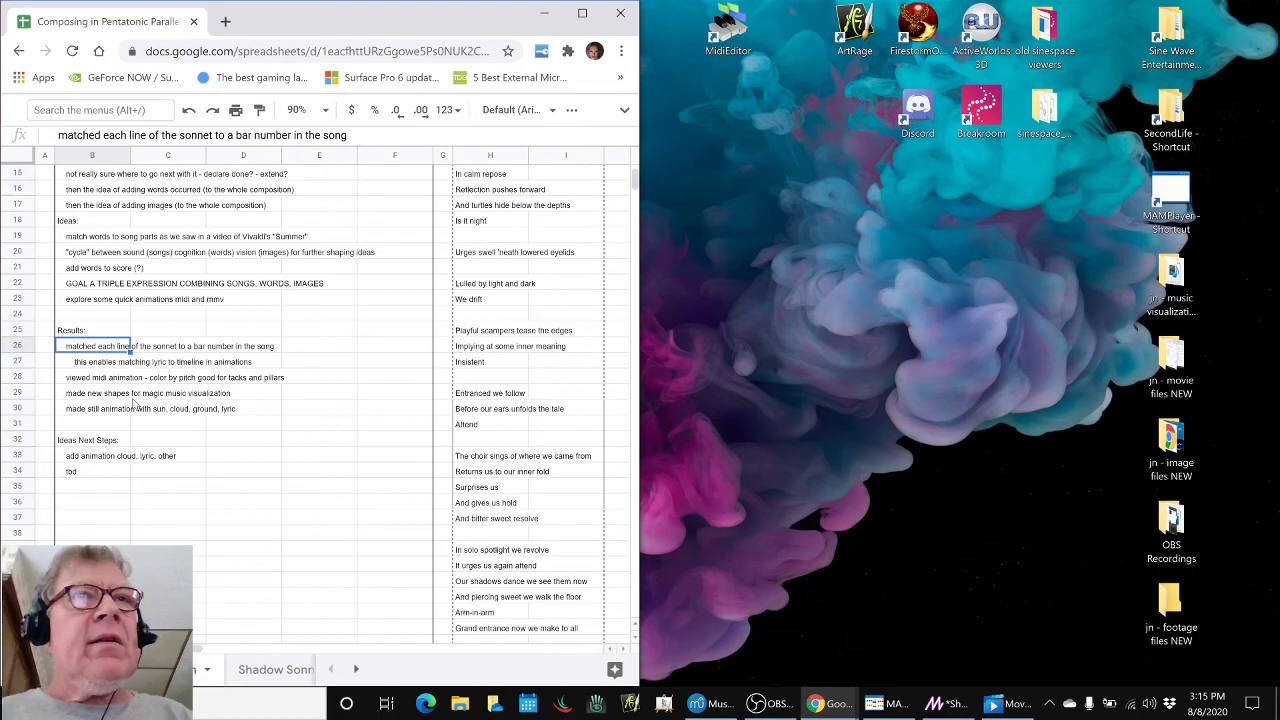
key("alt+Tab")
- On the Shadow Sonnet and Structure sheet, select B7 'How brightly shines the Sun' beside MuseScore
key("alt+Tab")
key("alt+Tab")
key("alt+Tab")
key("alt+Tab")
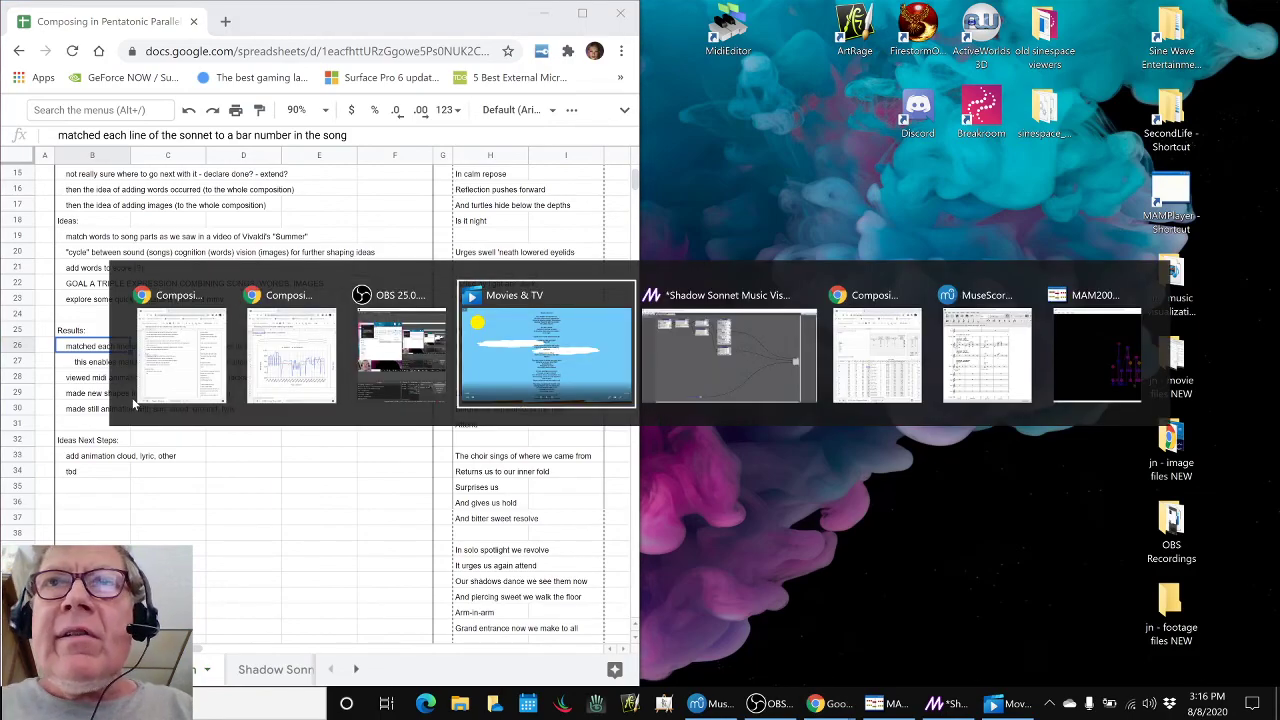
key("alt+Tab")
key("alt+Tab")
key("alt+Tab")
key("alt+Tab")
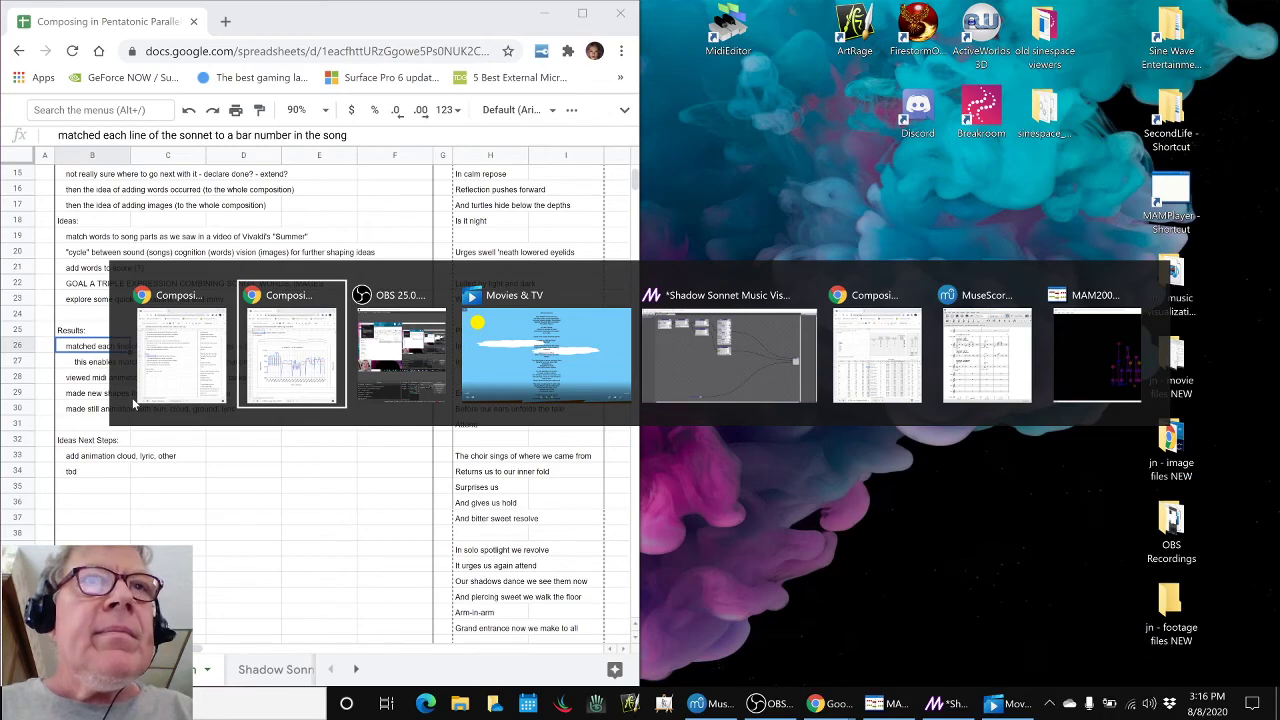
key("alt+Tab")
key("alt+Tab")
key("alt+Tab")
key("alt+Tab")
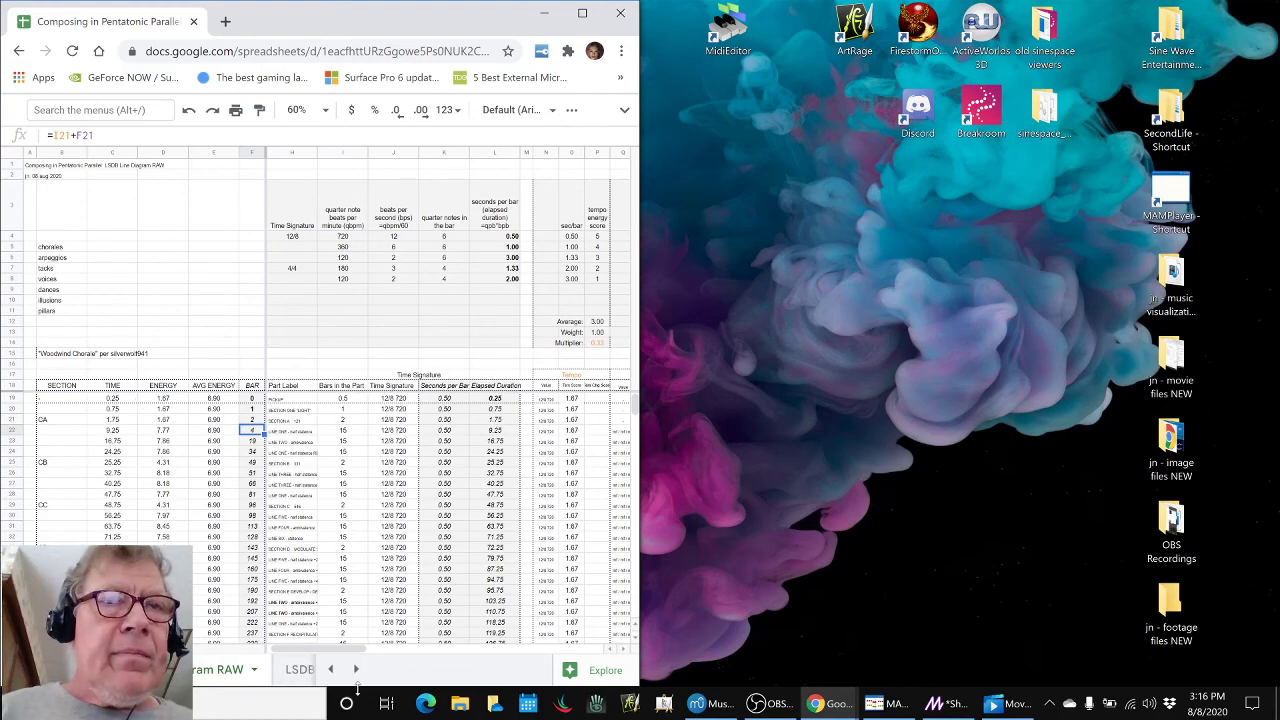
left_click(330, 669)
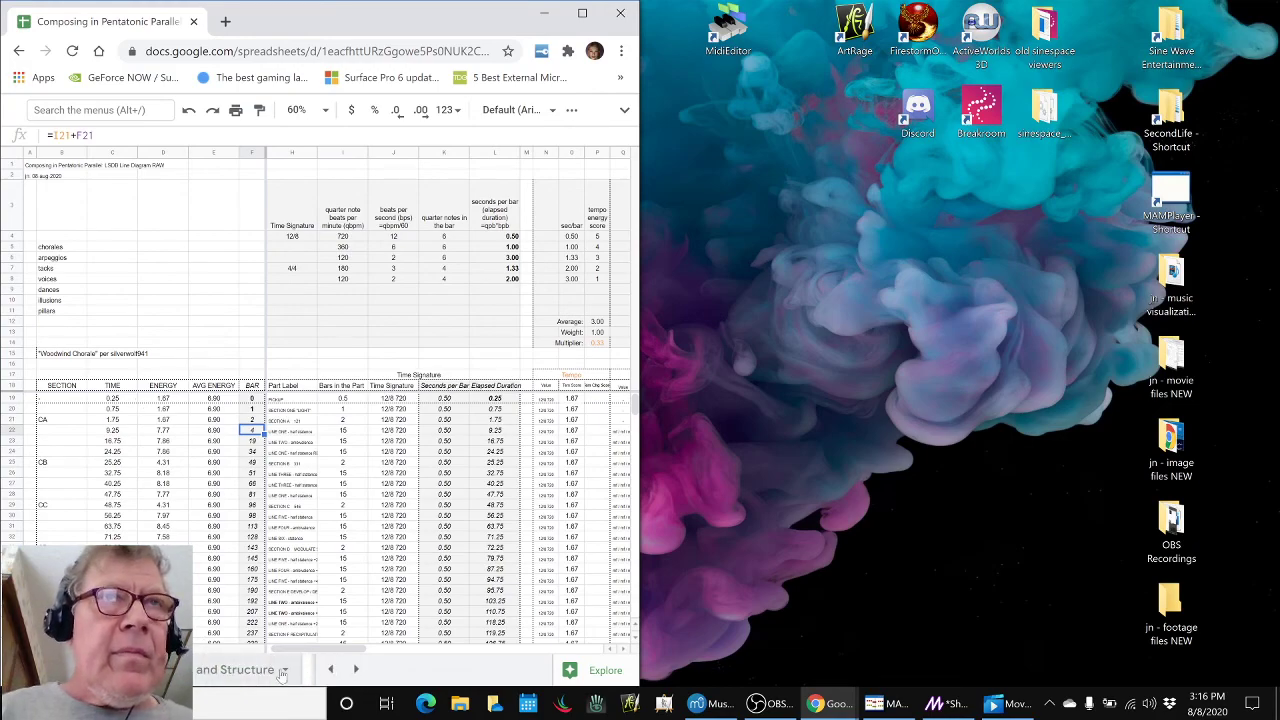
left_click(282, 674)
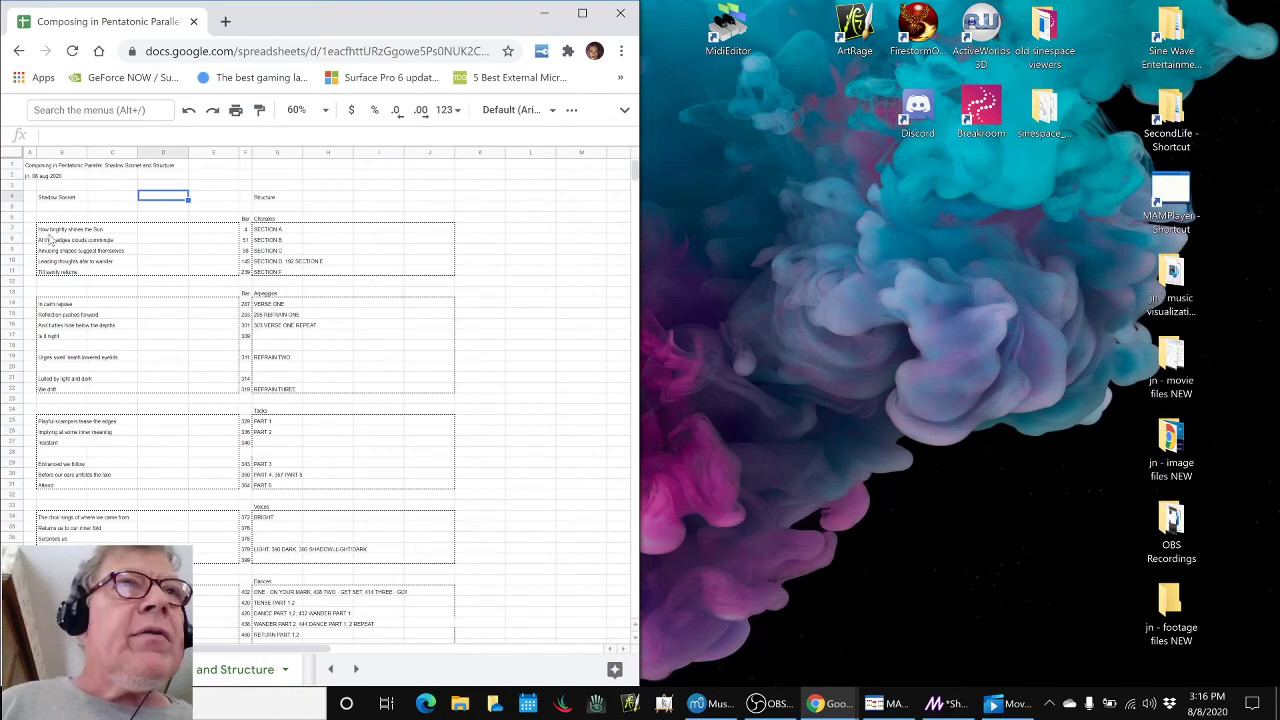
left_click(48, 229)
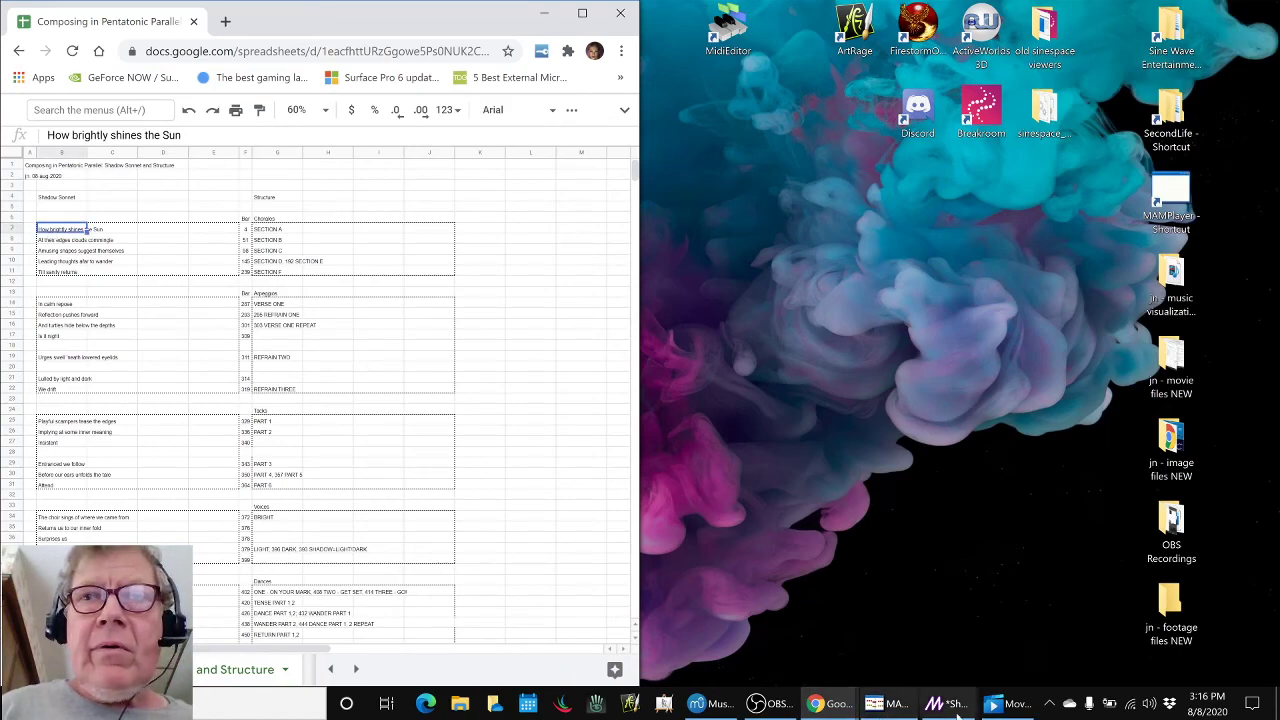
left_click(710, 704)
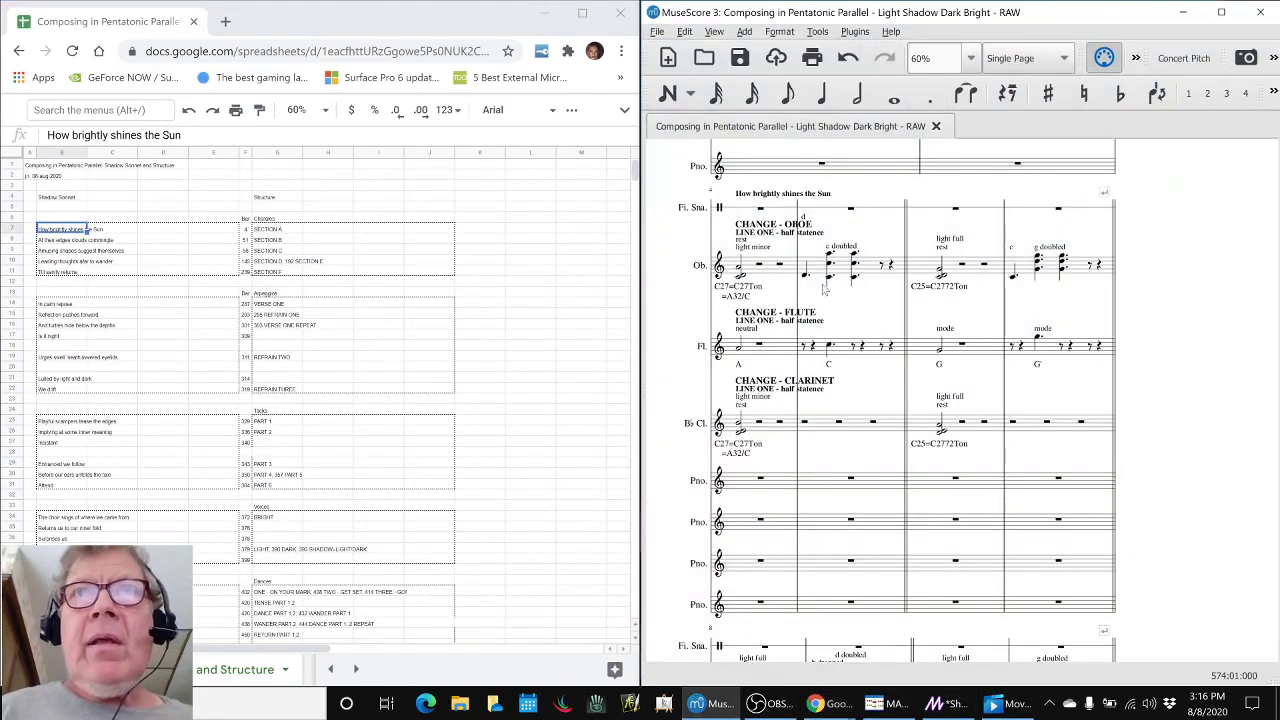
- Play the flute's bar 5 and compare it with the sheet's VERSE ONE entry
left_click(781, 351)
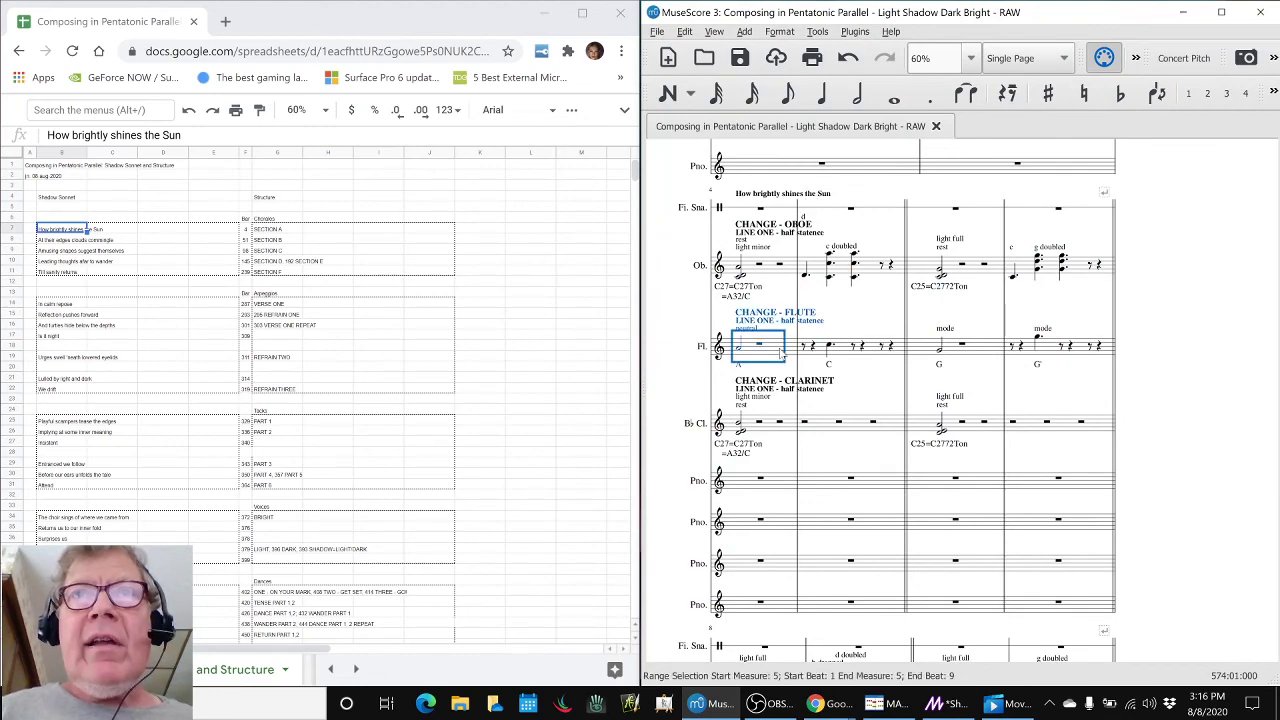
key("space")
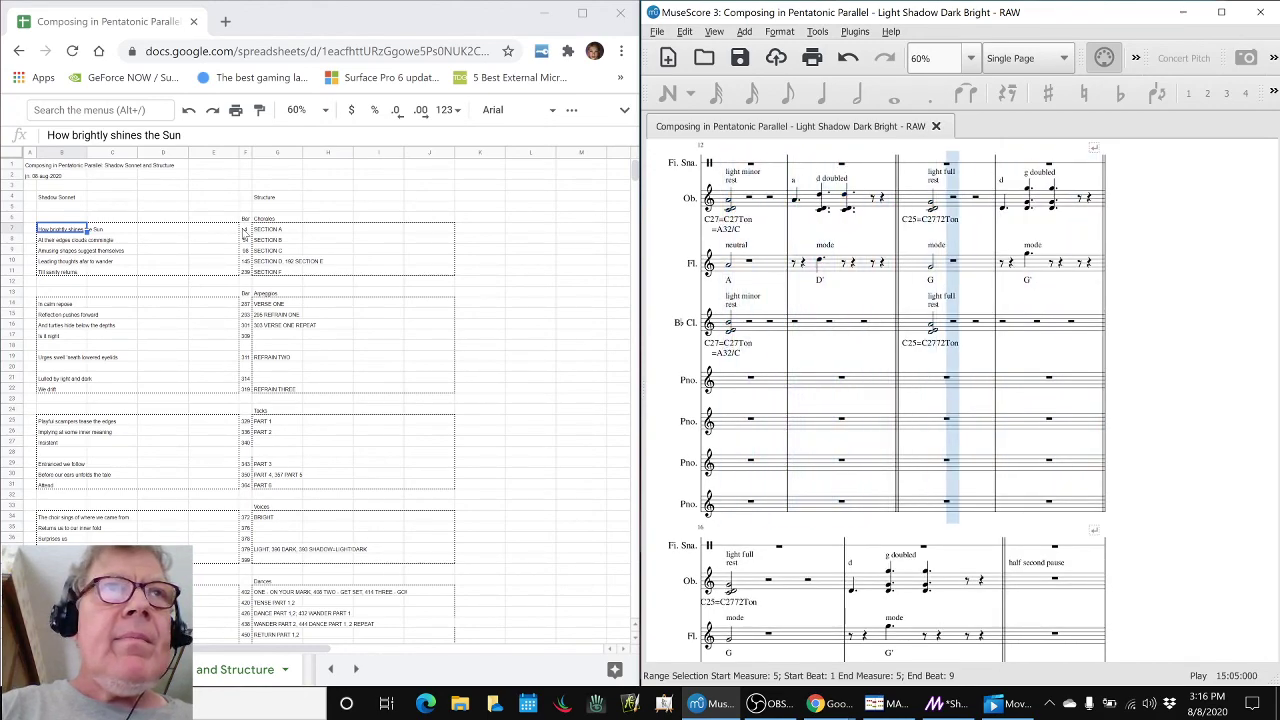
key("space")
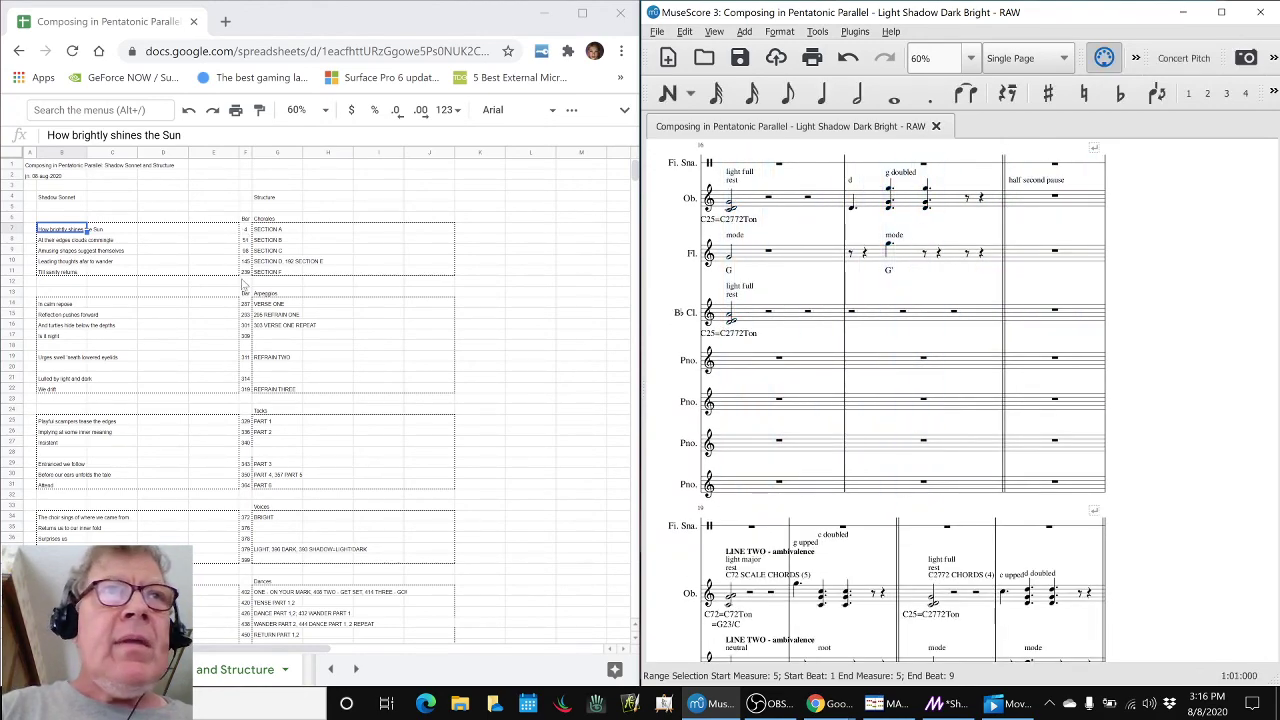
left_click(270, 305)
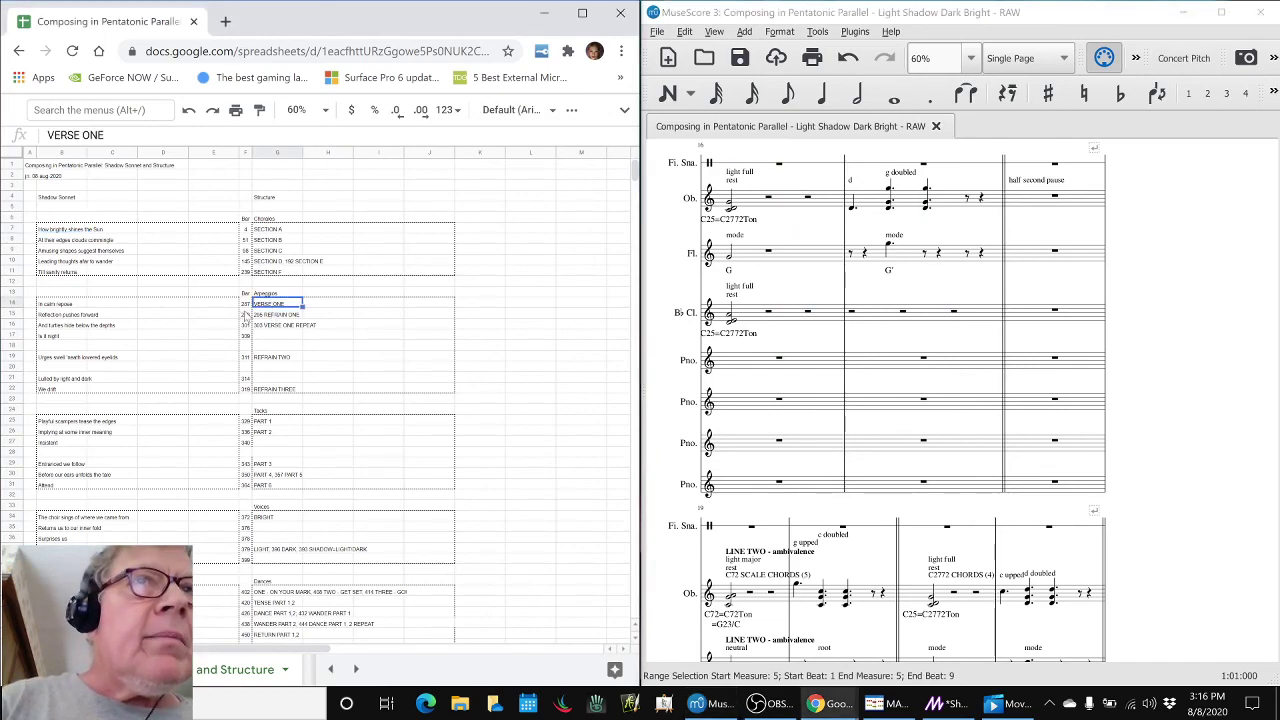
left_click(1214, 387)
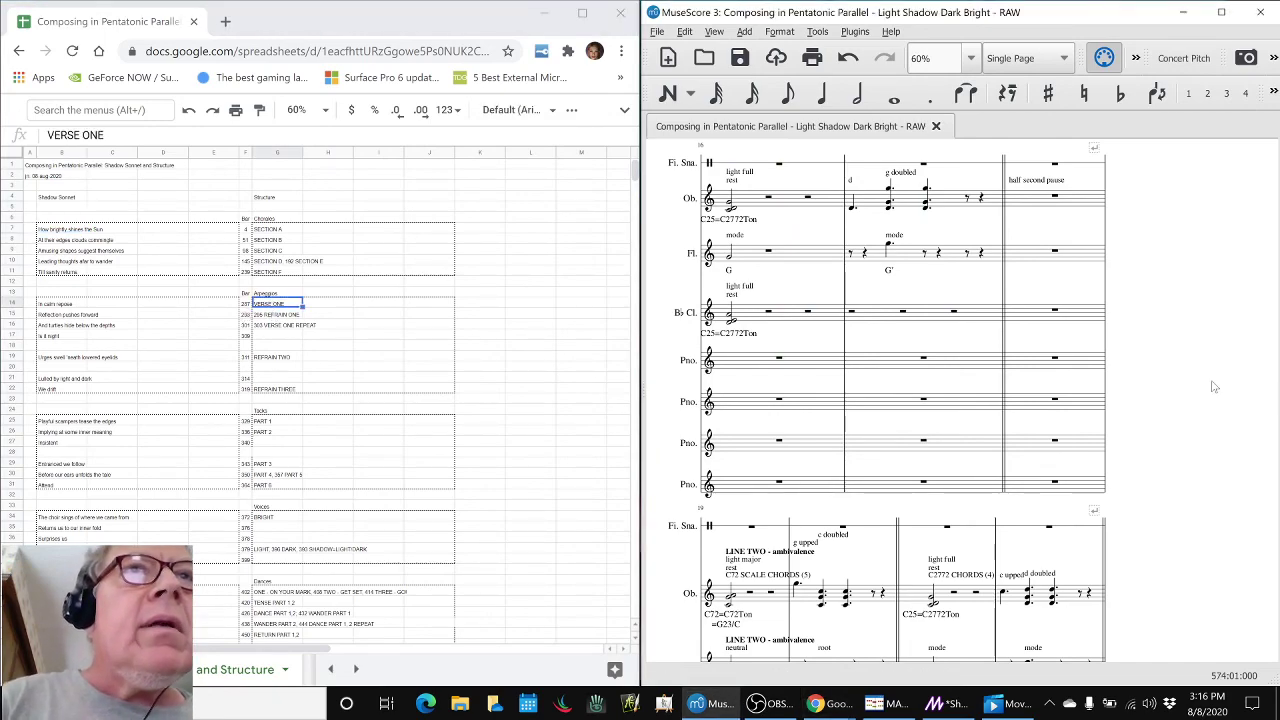
- Scroll down the score and play the lower piano part's bar 288
scroll(1128, 335, "down", 4)
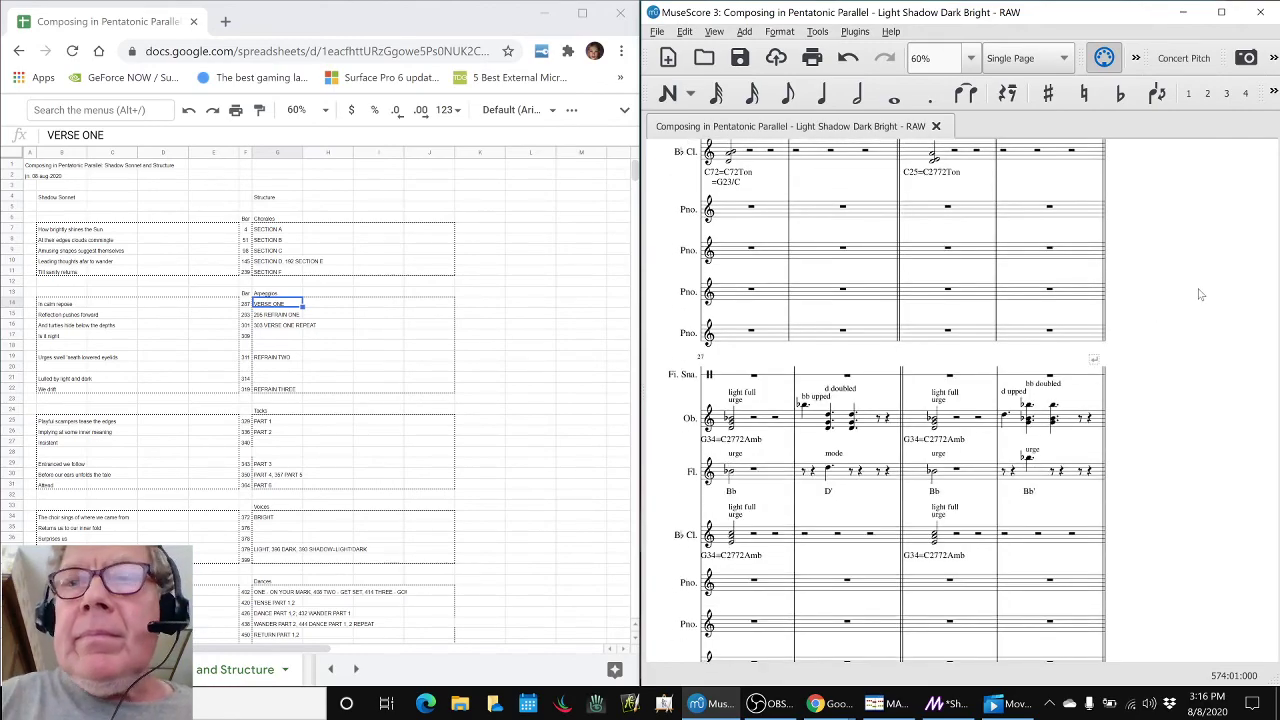
scroll(1201, 294, "down", 5)
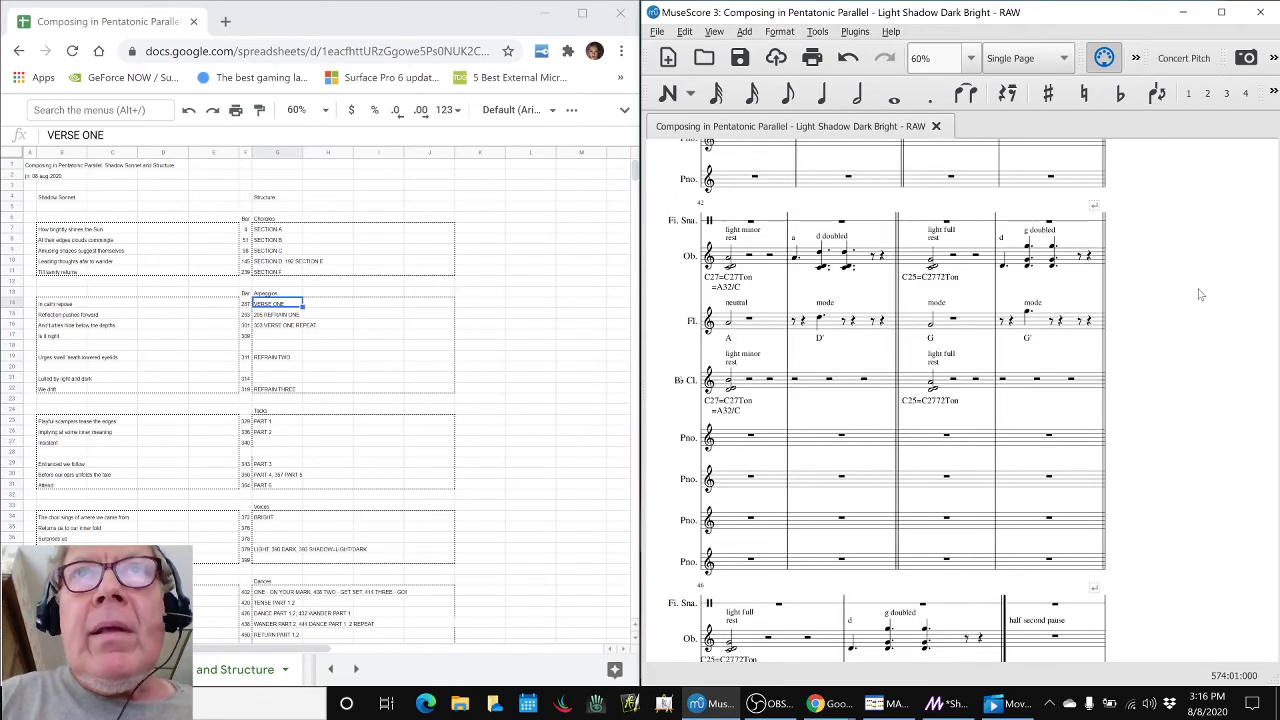
scroll(1201, 294, "down", 15)
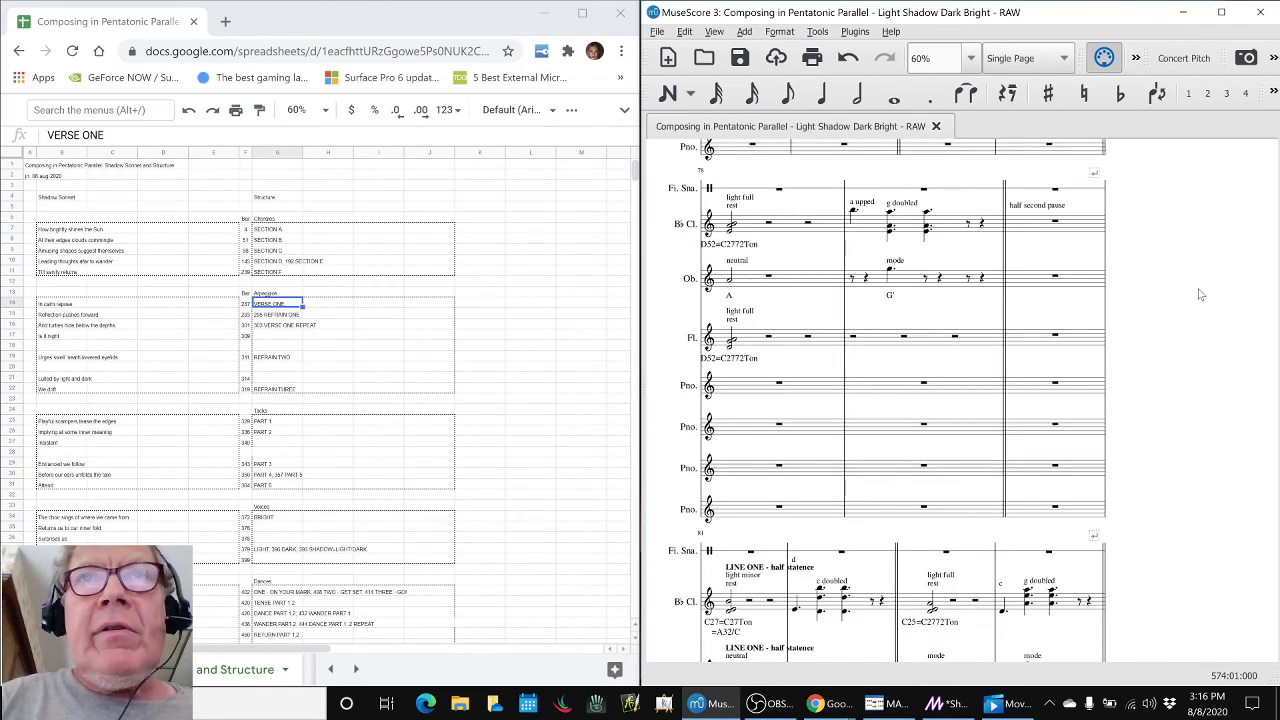
scroll(1201, 294, "down", 15)
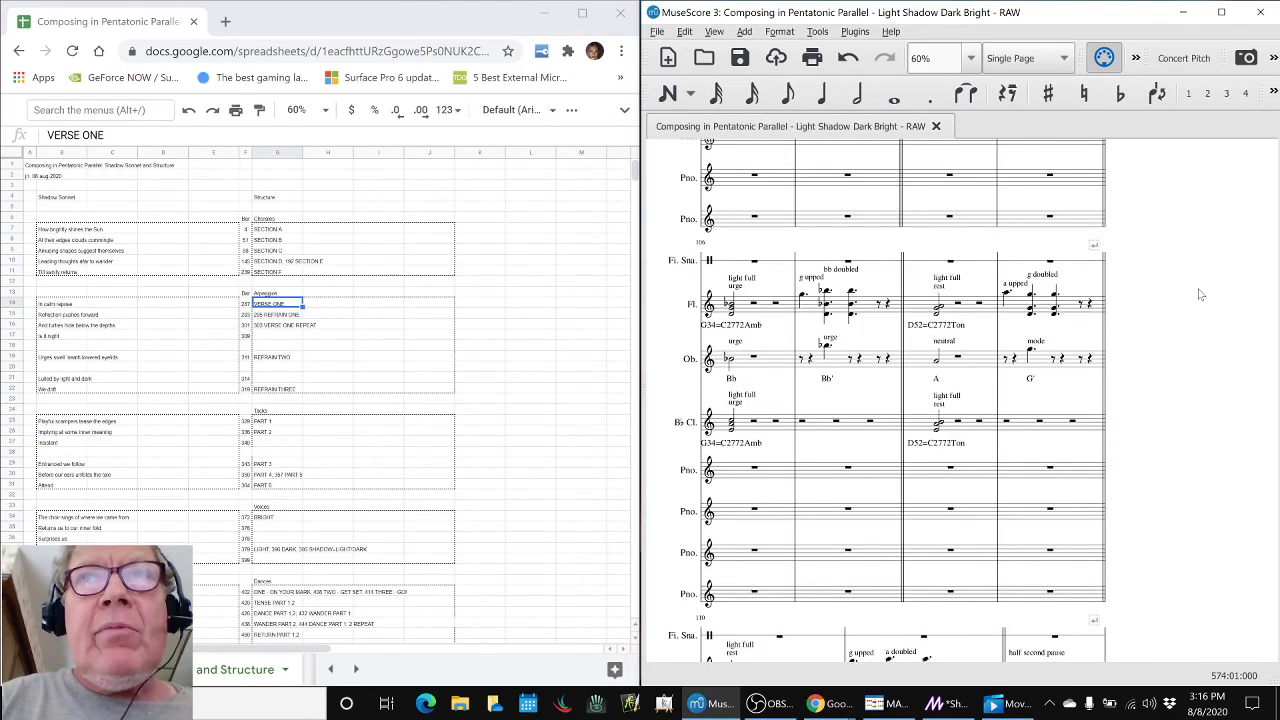
scroll(1201, 294, "down", 15)
scroll(1201, 294, "down", 20)
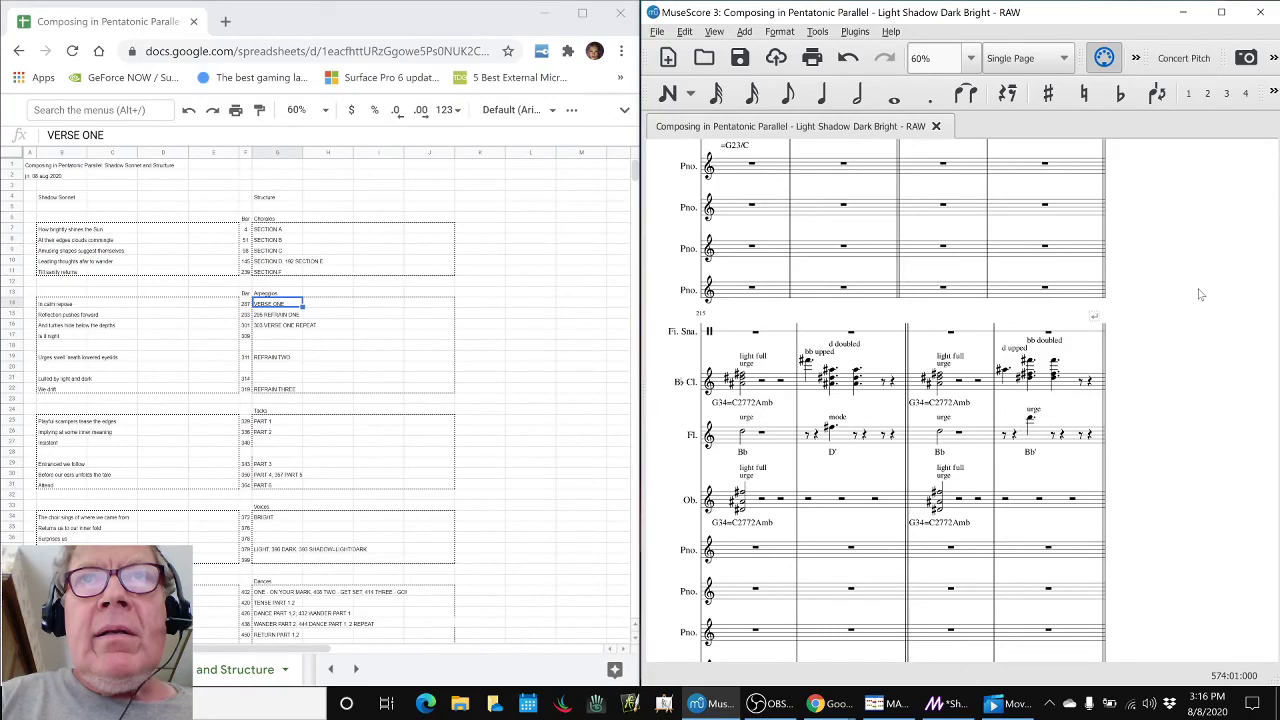
scroll(1201, 294, "down", 20)
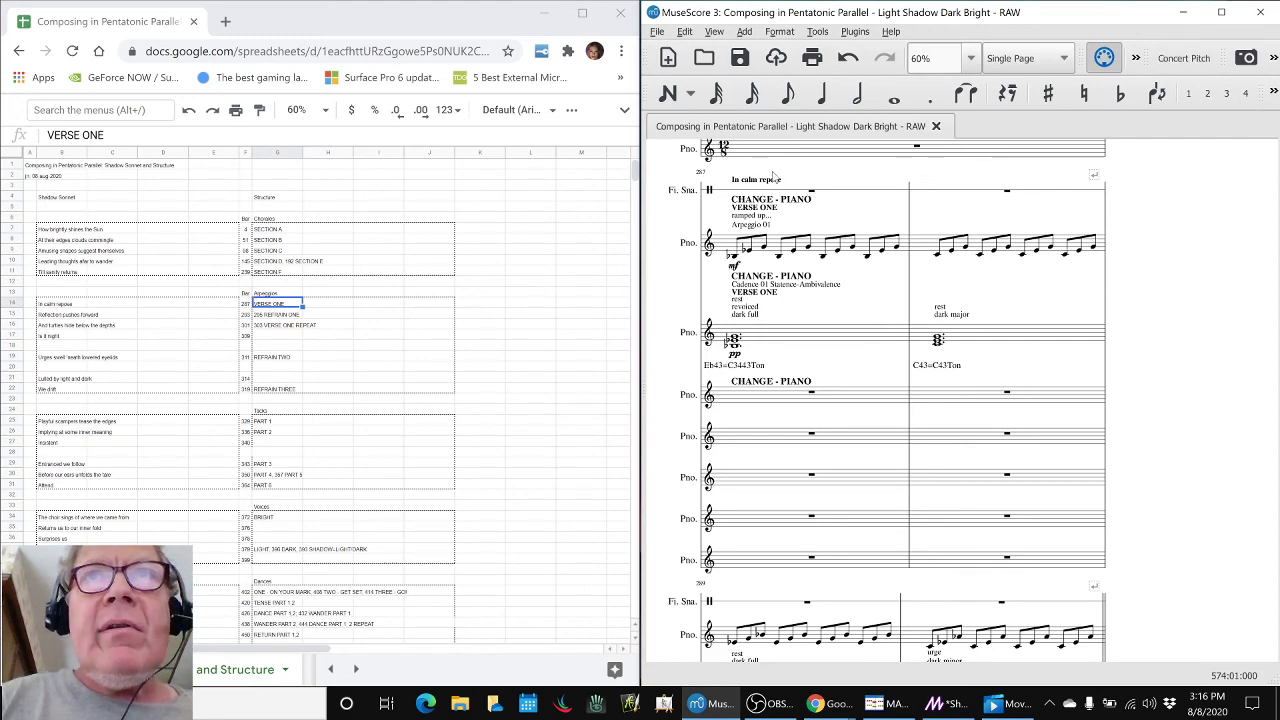
left_click(797, 343)
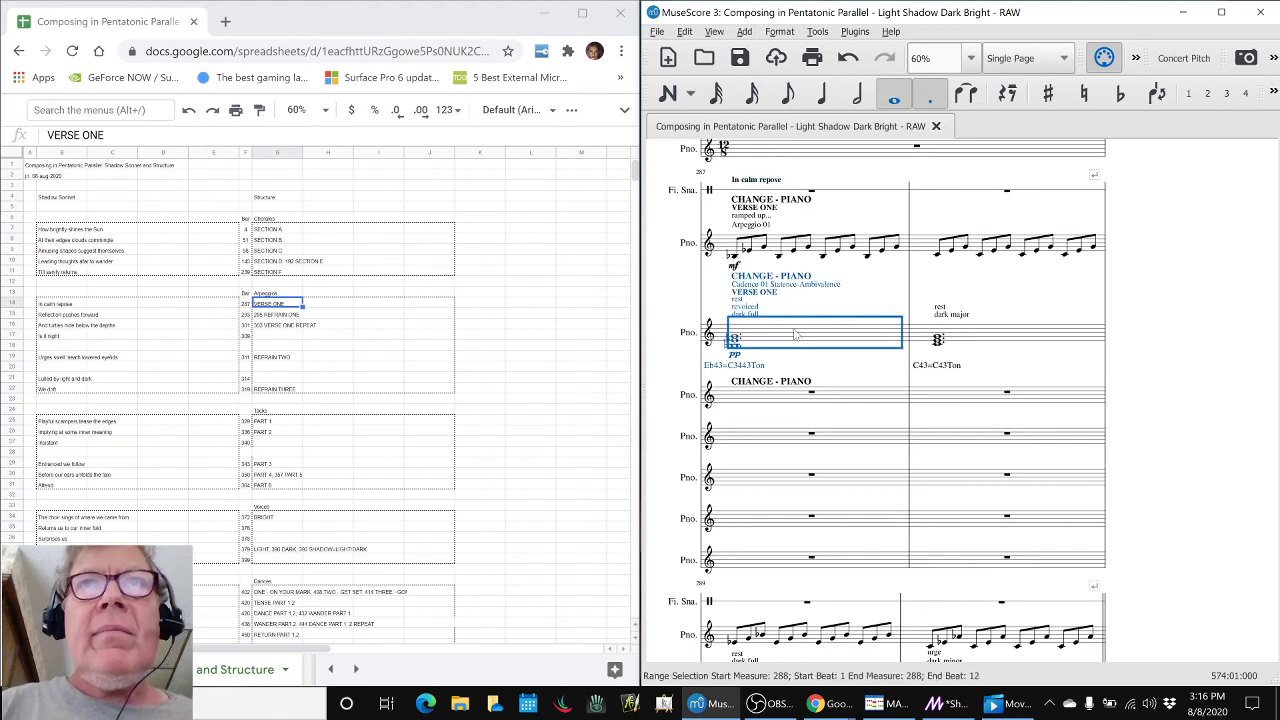
key("space")
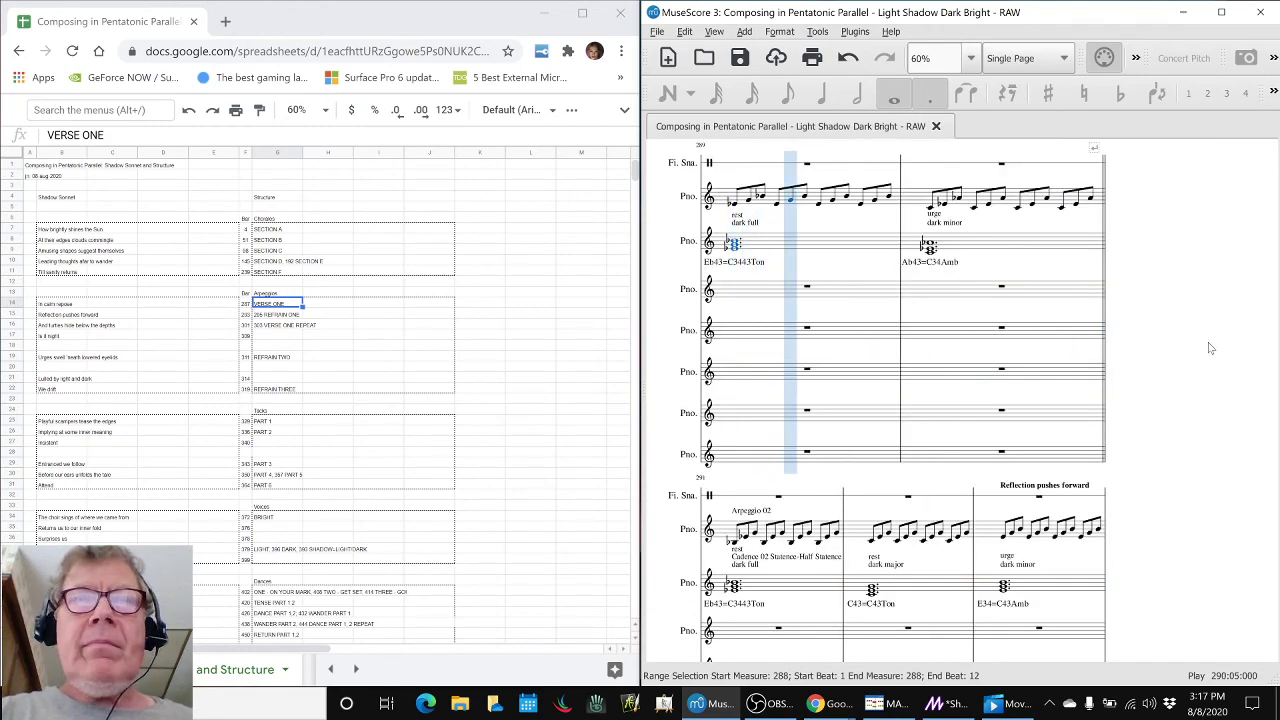
key("space")
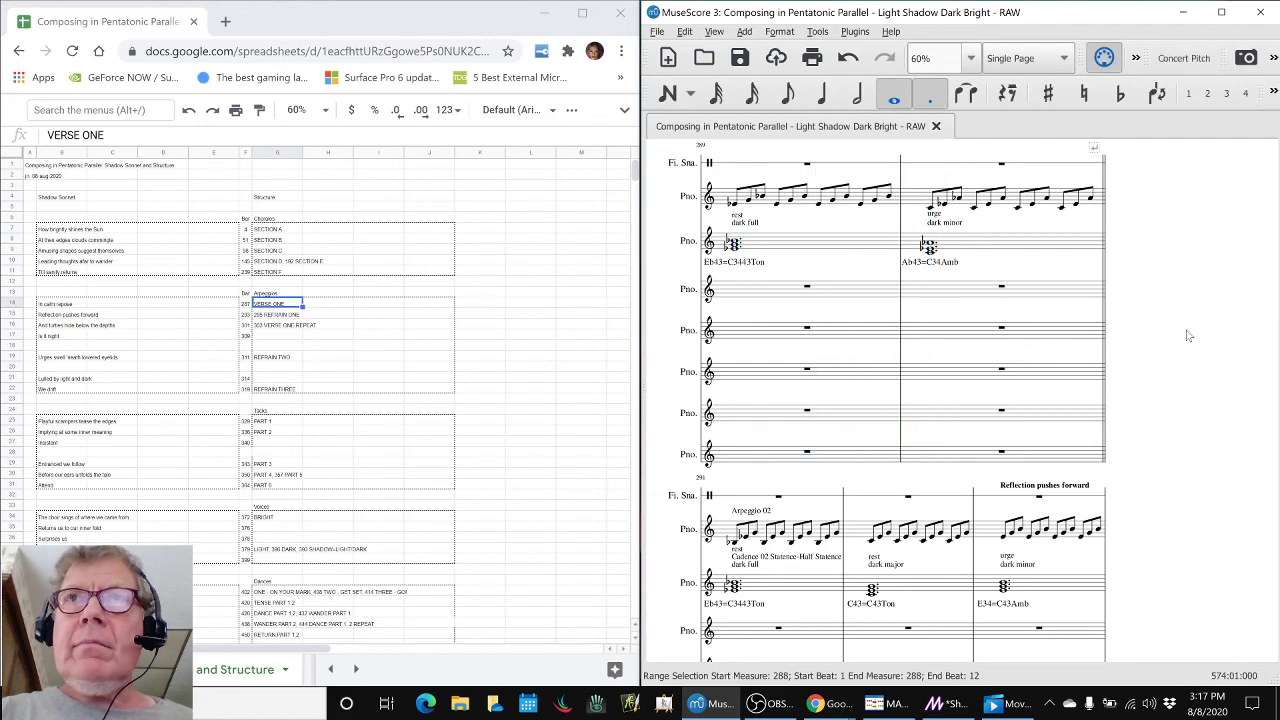
- Check the 295 REFRAIN ONE entry and bar 287 for 'In calm repose' in the sheet
left_click(270, 314)
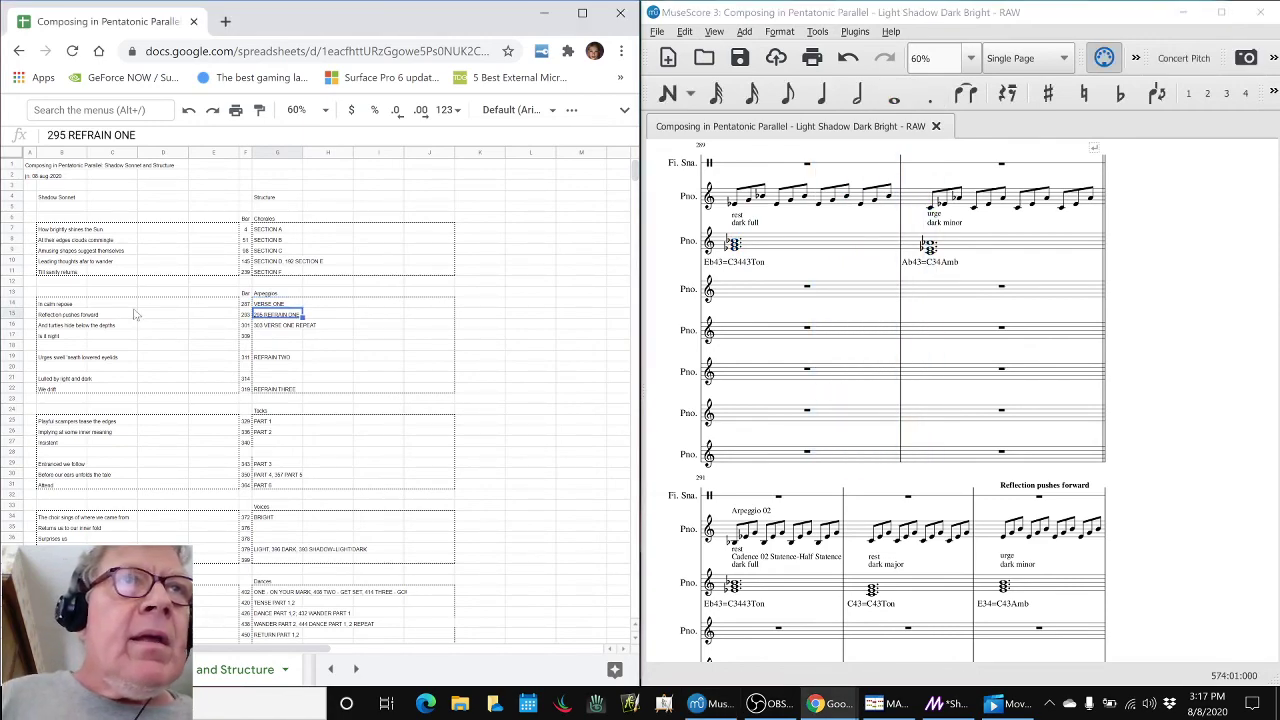
left_click(62, 304)
left_click(64, 315)
key("Down")
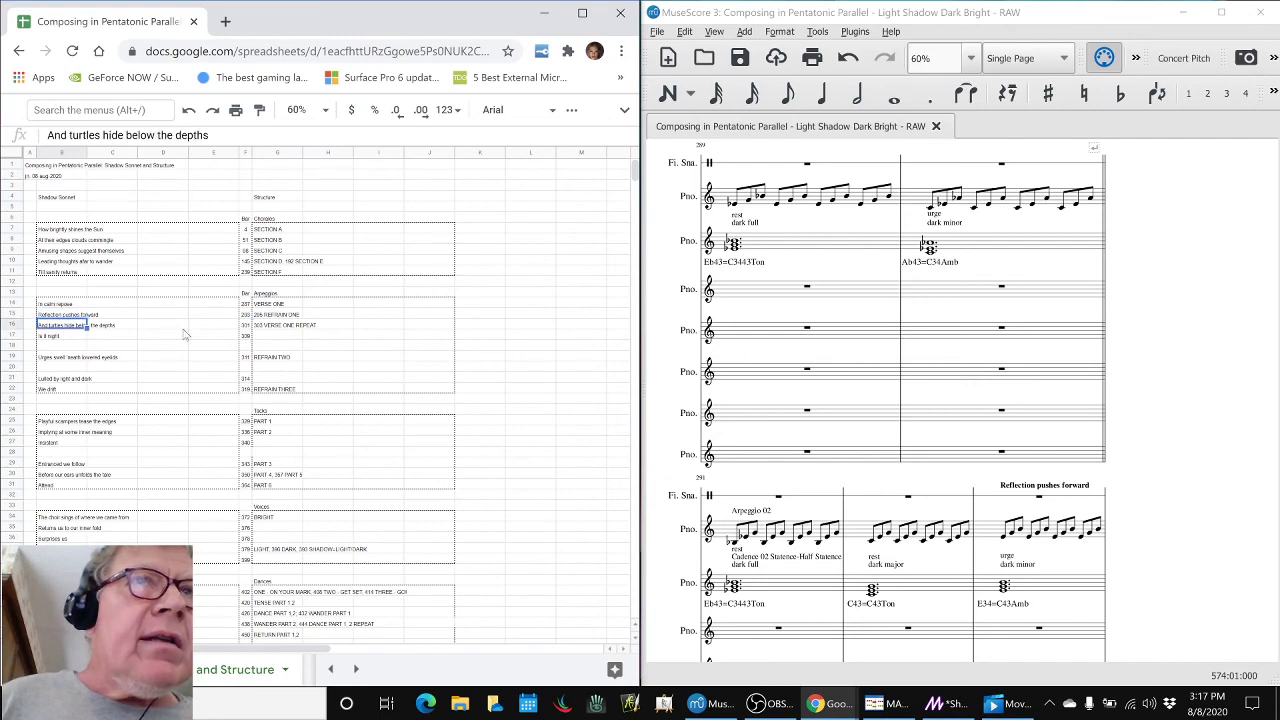
left_click(245, 303)
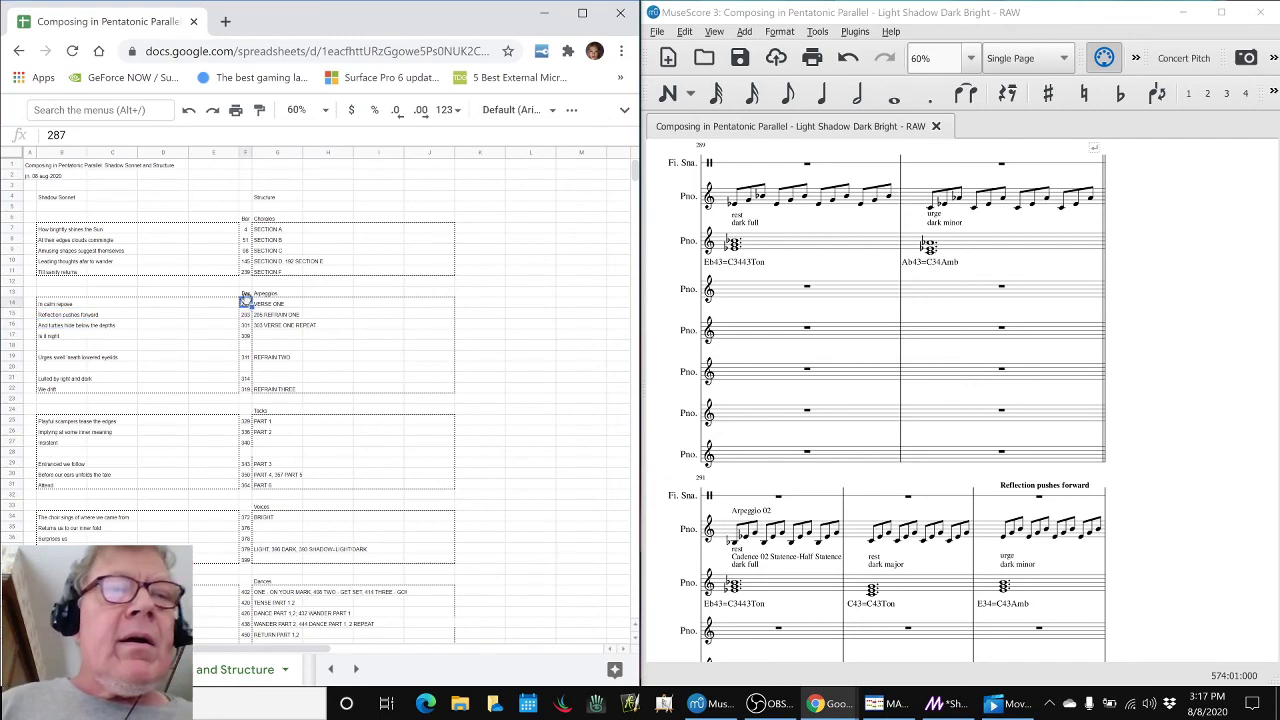
key("alt+Tab")
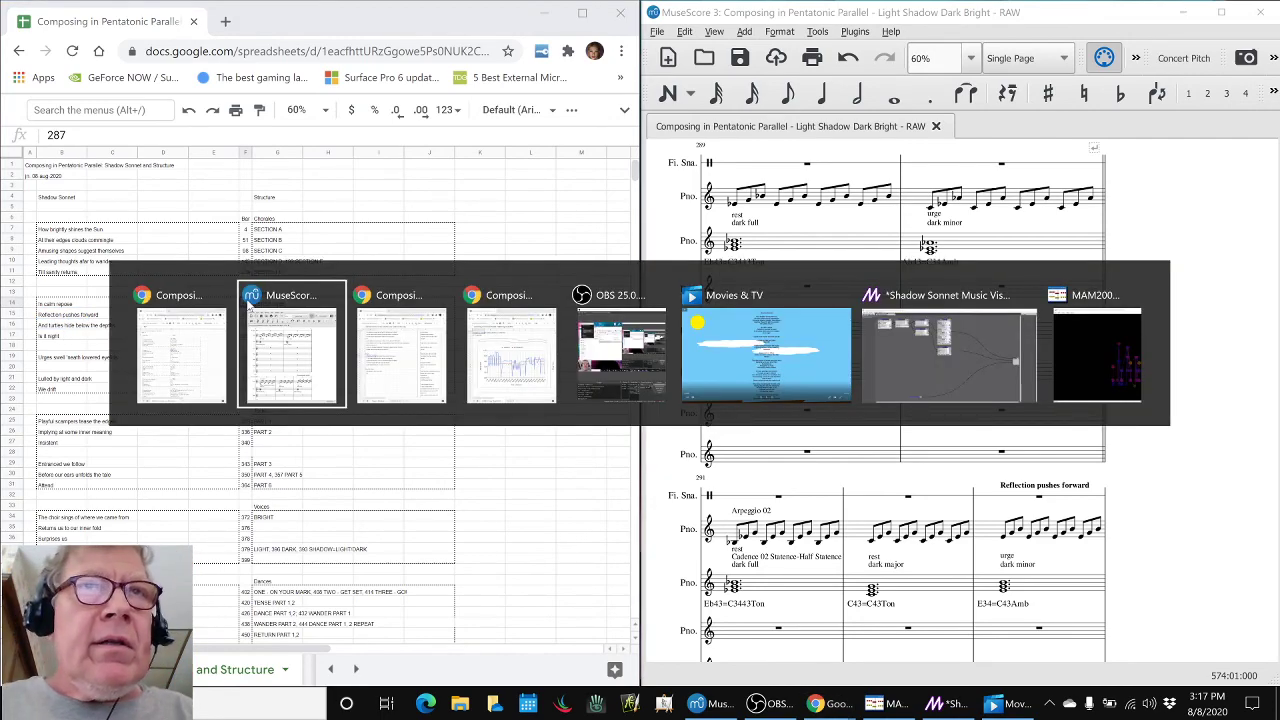
key("alt+Tab")
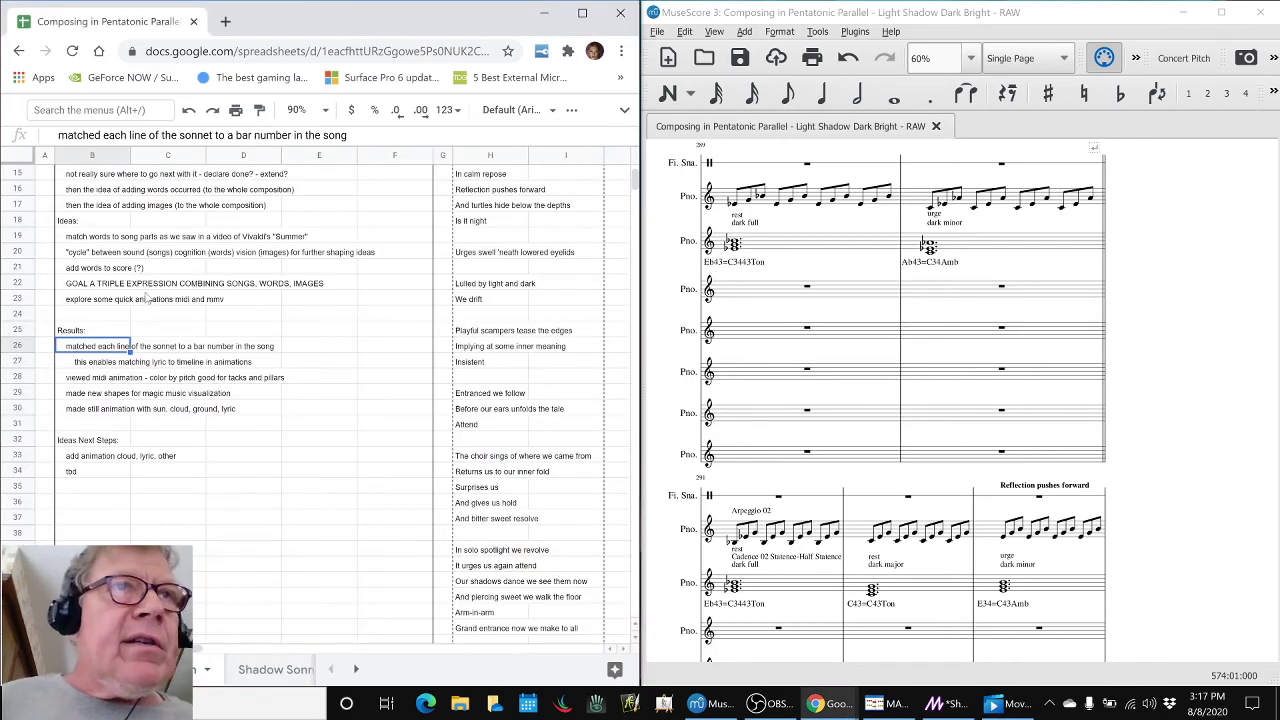
- Read the Results notes in B27 and B28 on lyric-to-animation matching and MIDI pitch colouring
left_click(82, 363)
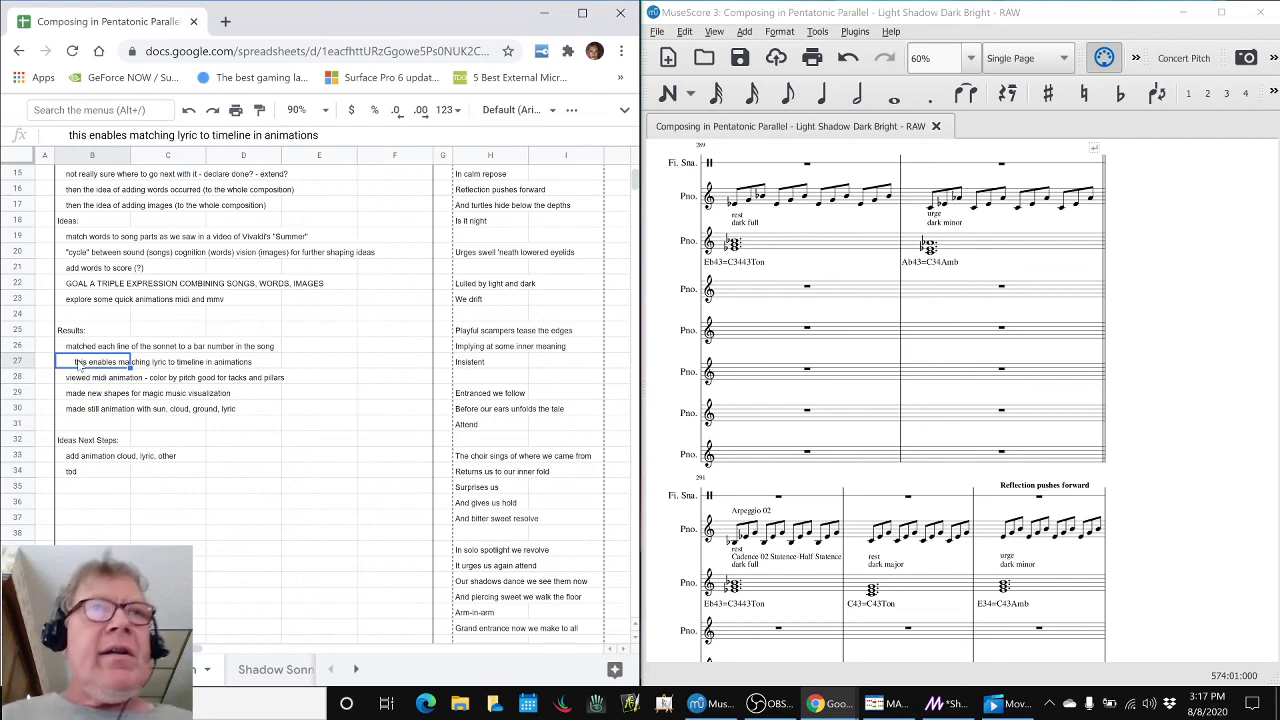
left_click(72, 385)
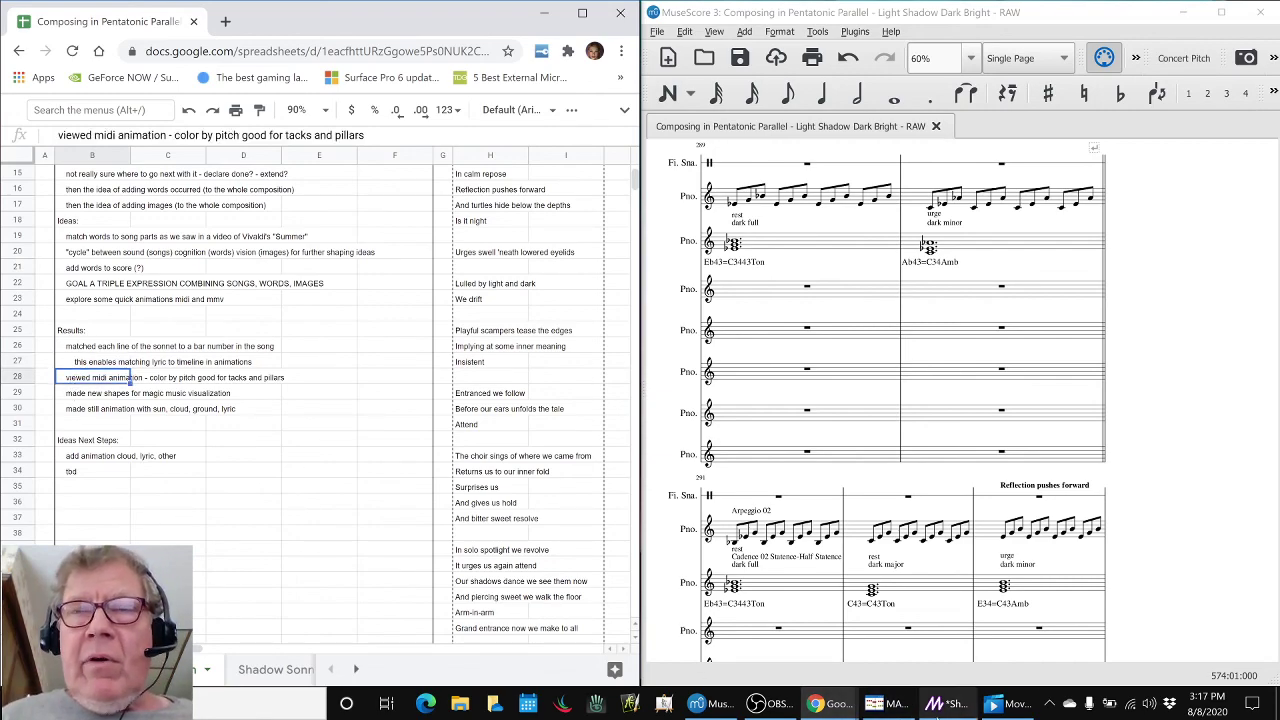
left_click(876, 706)
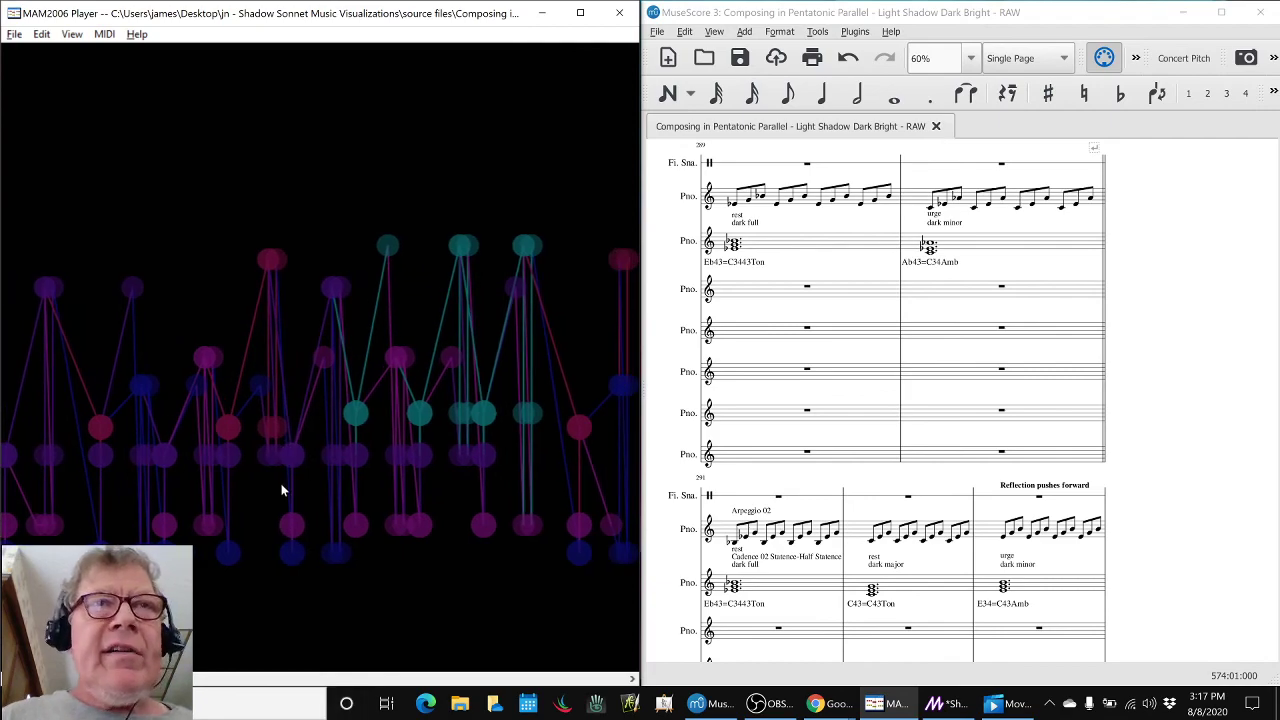
- Colour the MIDI animation's notes by part (MIDI track/channel)
left_click(71, 34)
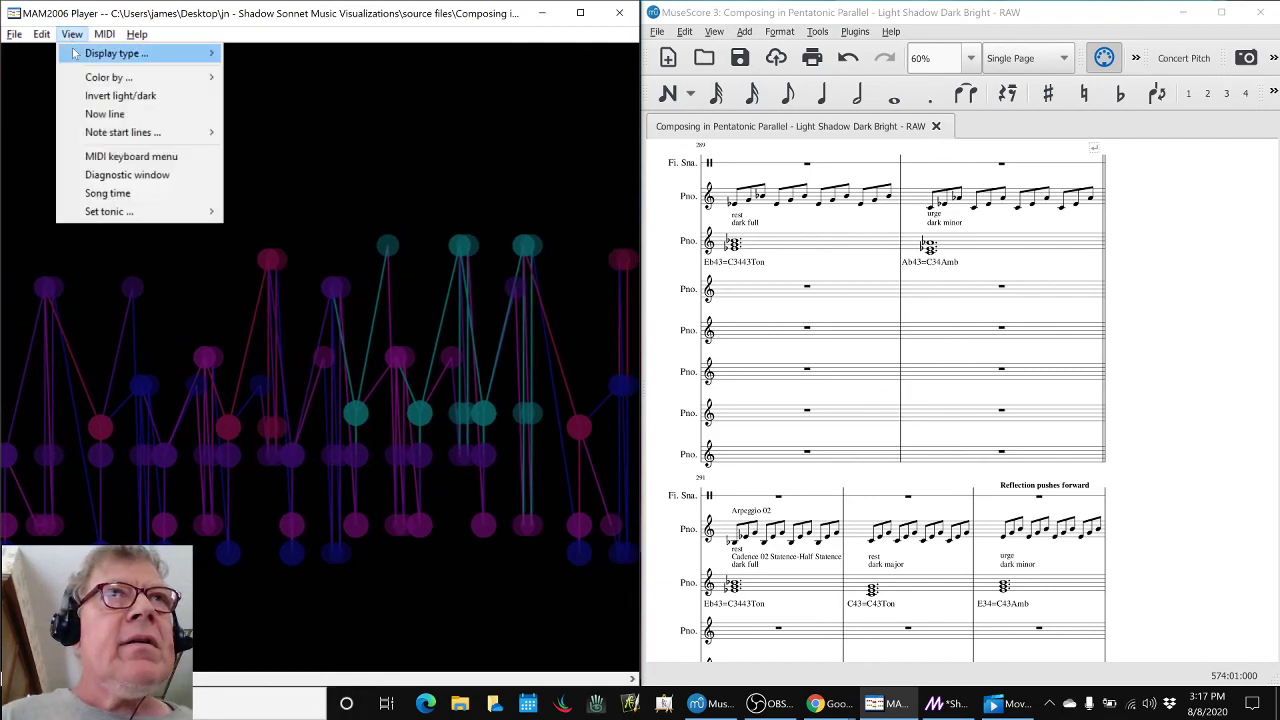
mouse_move(86, 77)
left_click(290, 75)
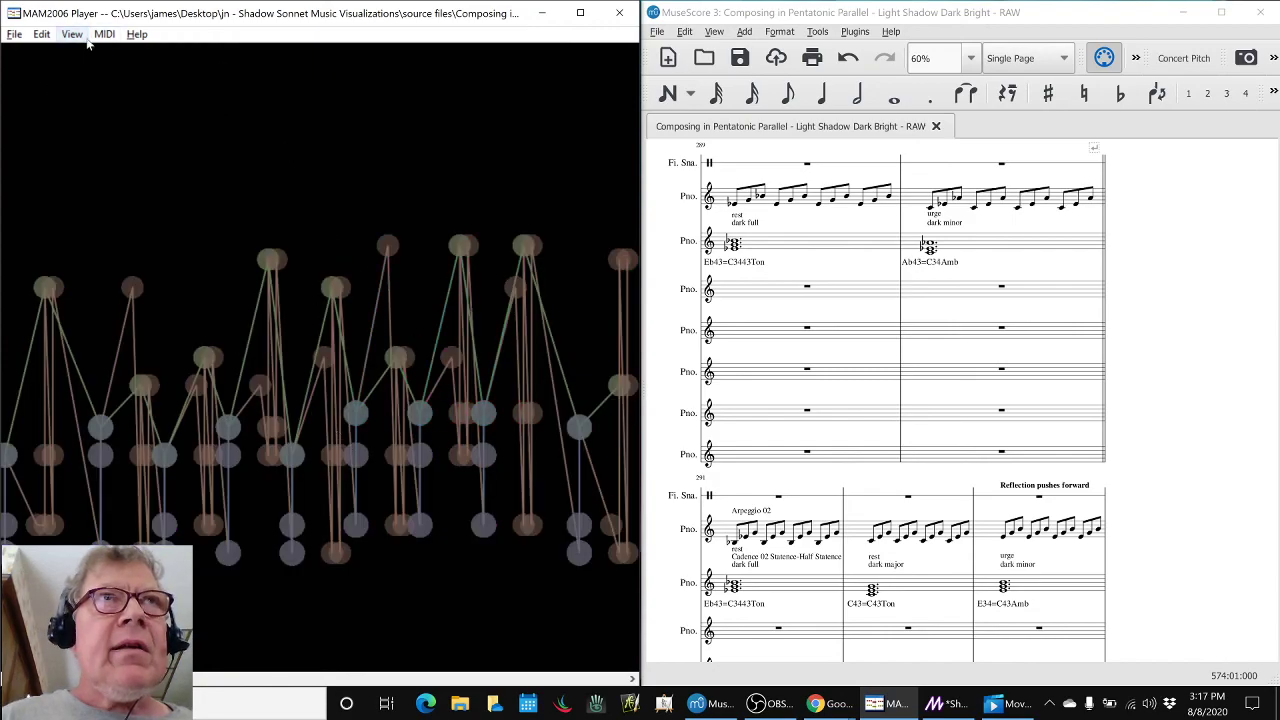
- Switch the animation's note colouring to pitch class
left_click(78, 35)
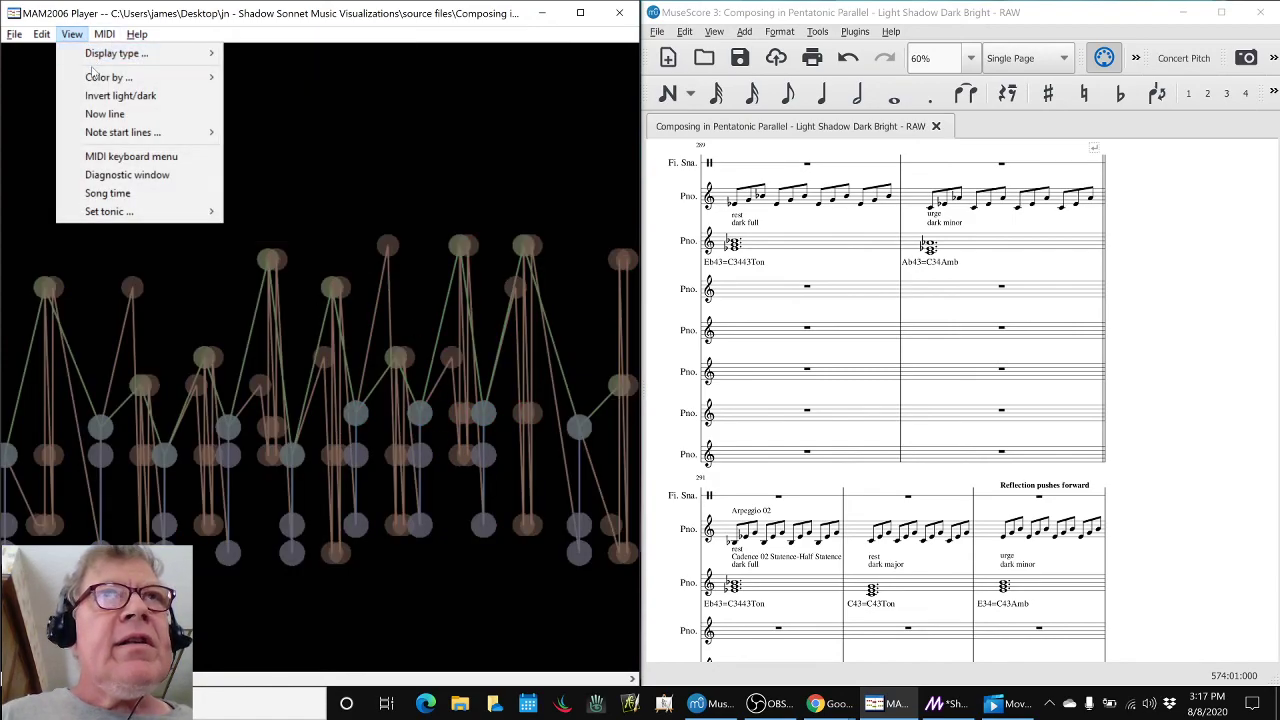
mouse_move(92, 77)
left_click(285, 97)
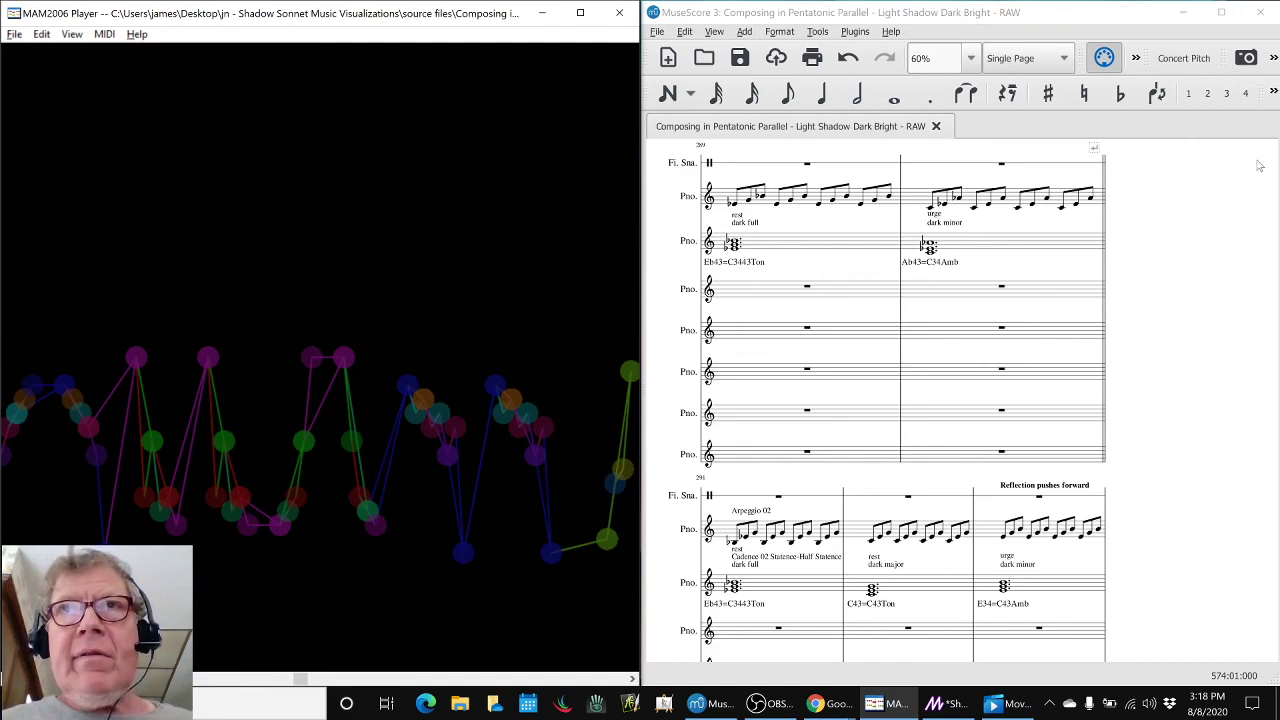
left_click(1147, 255)
- Review the Results notes on new shapes in B29 and the still animation in B30
key("alt+Tab")
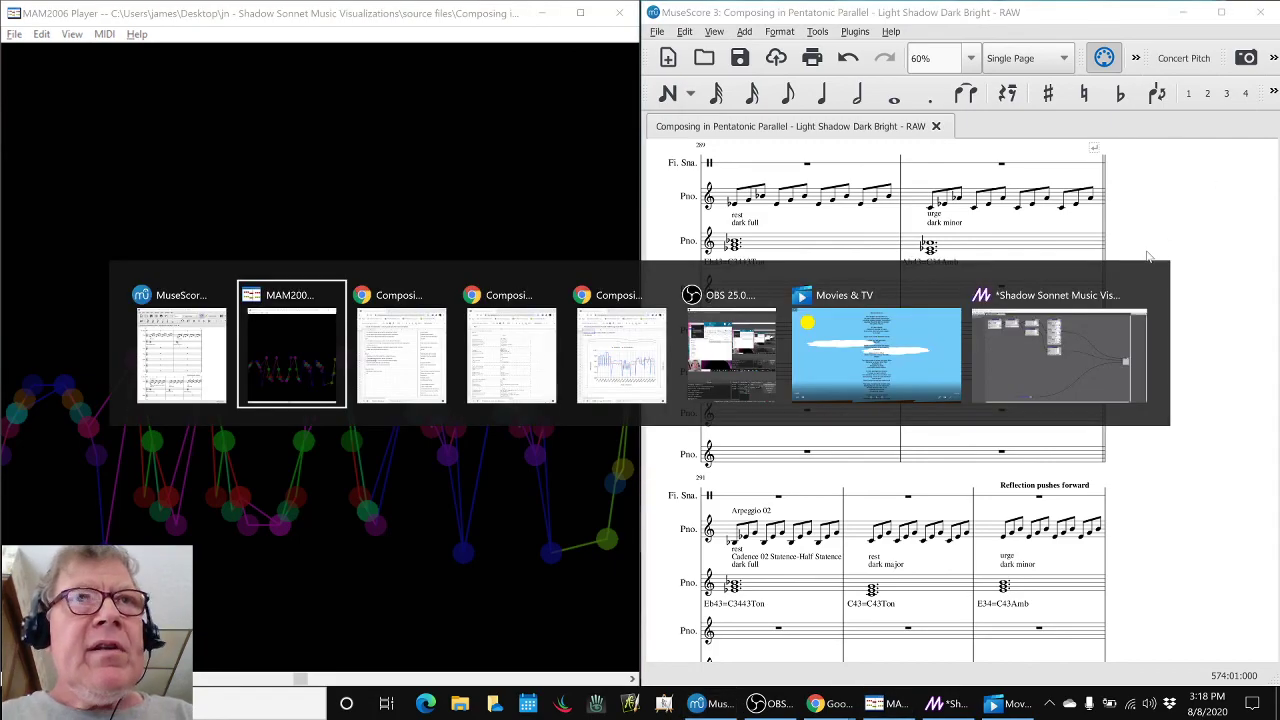
key("alt+Tab")
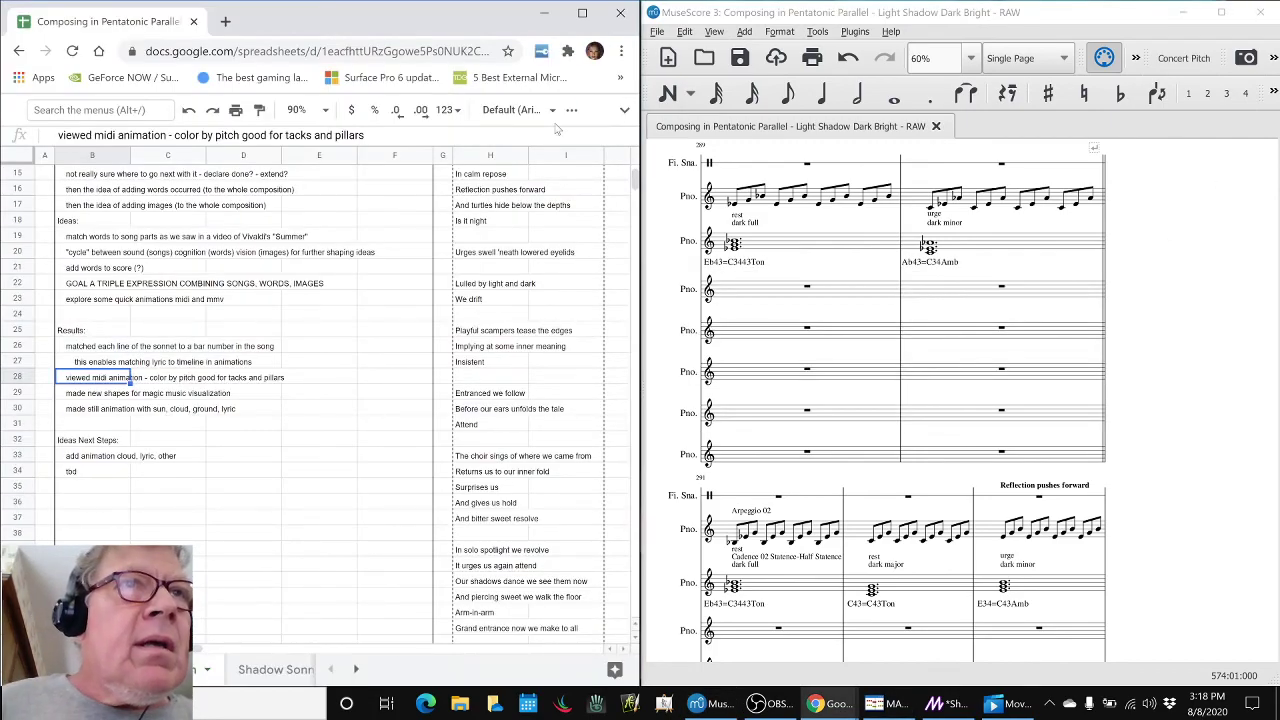
left_click(91, 396)
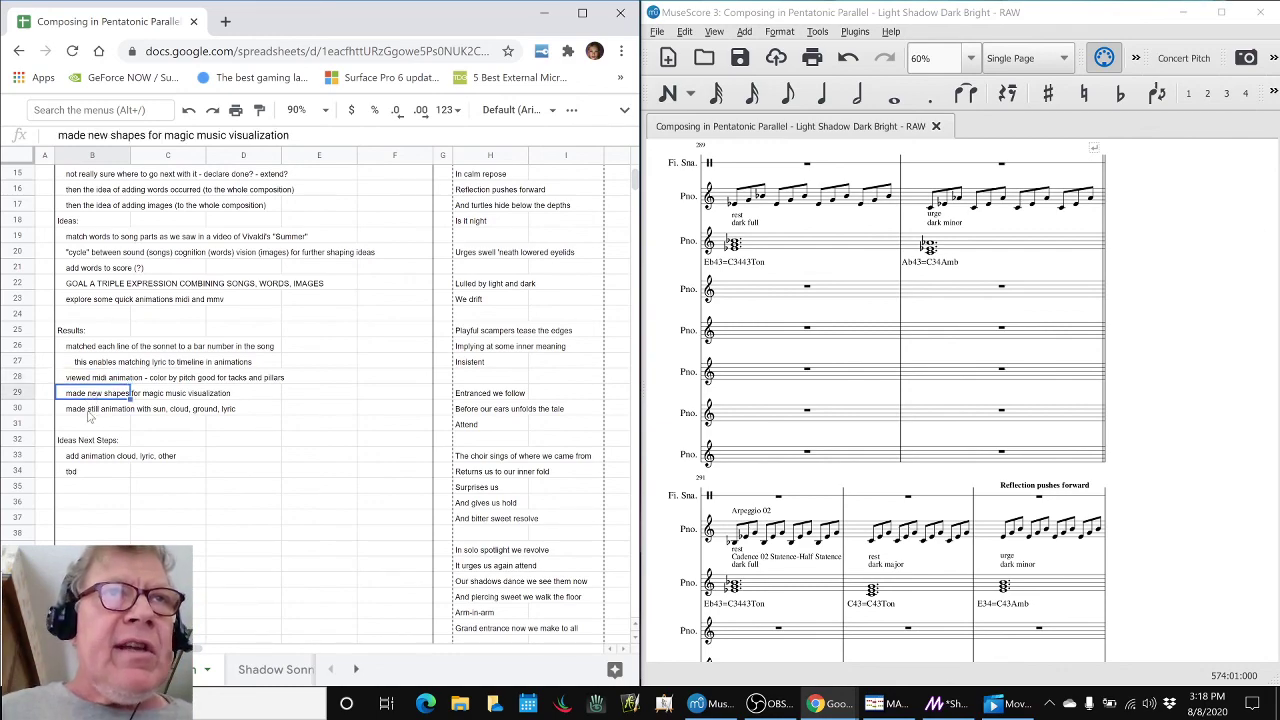
left_click(88, 411)
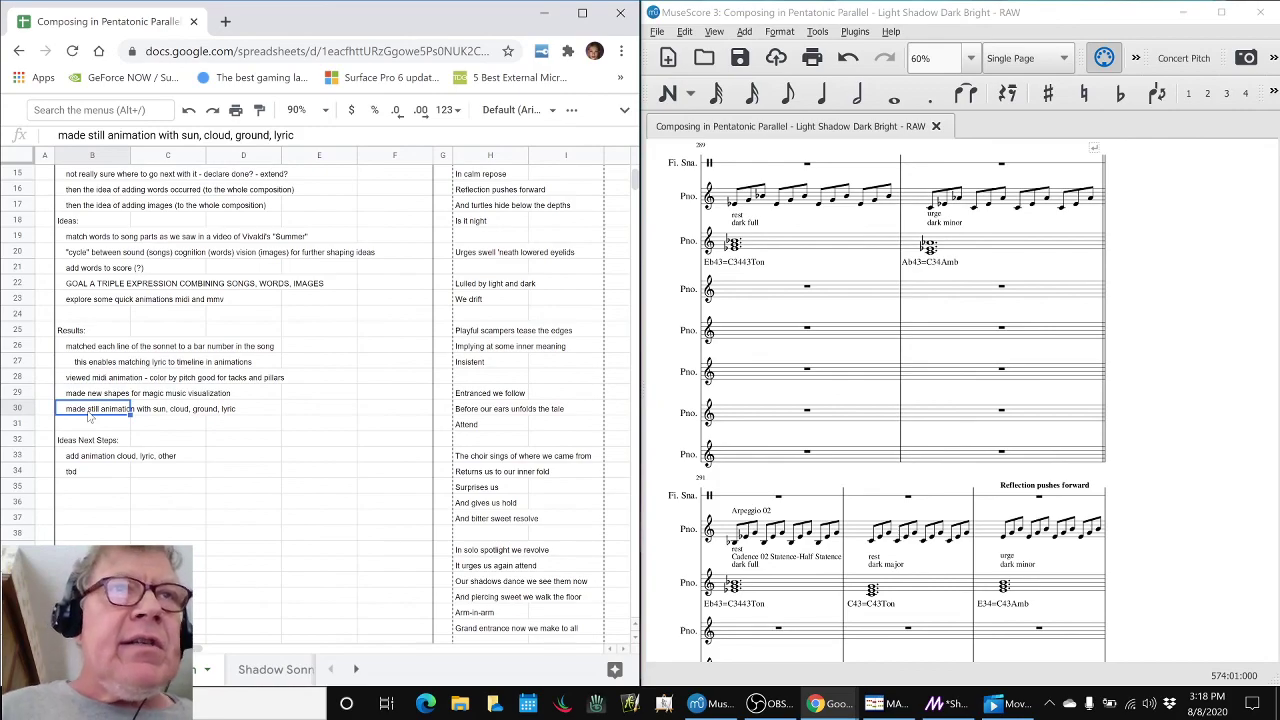
left_click(945, 703)
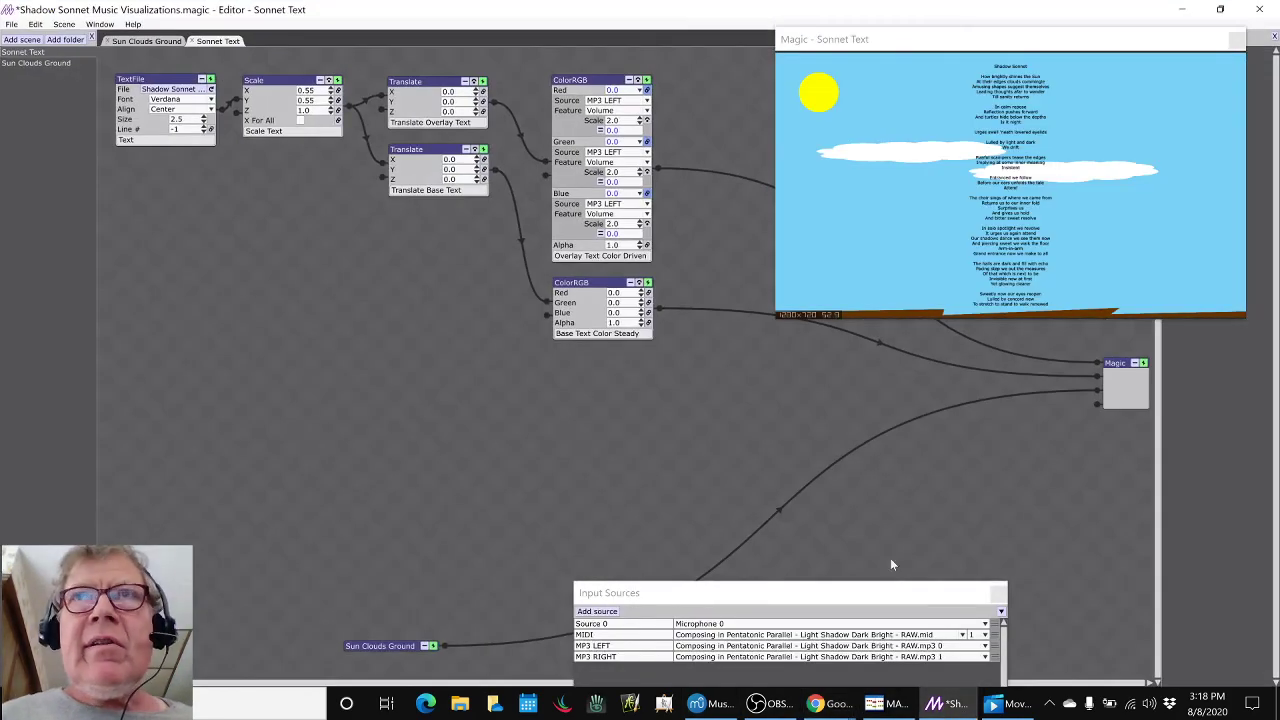
- View the Sun Clouds Ground scene, shift its preview window left, then return to Sonnet Text
left_click(120, 42)
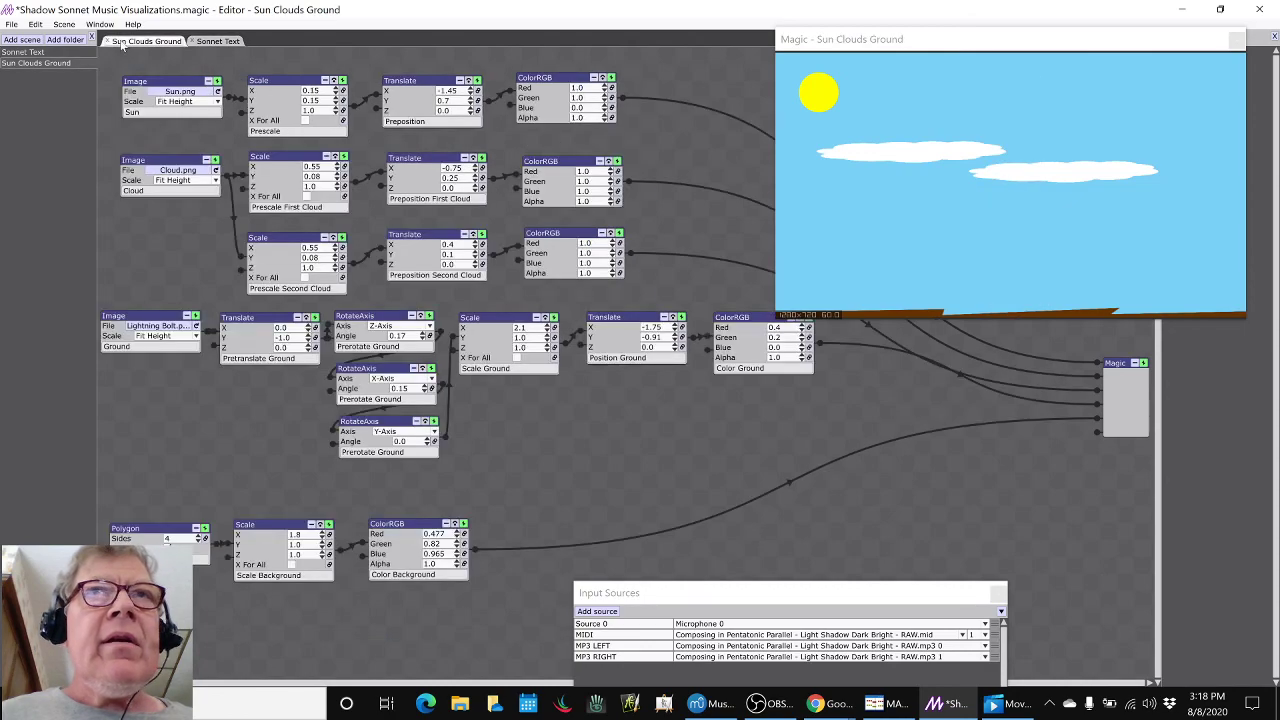
left_click_drag(1014, 52, 985, 65)
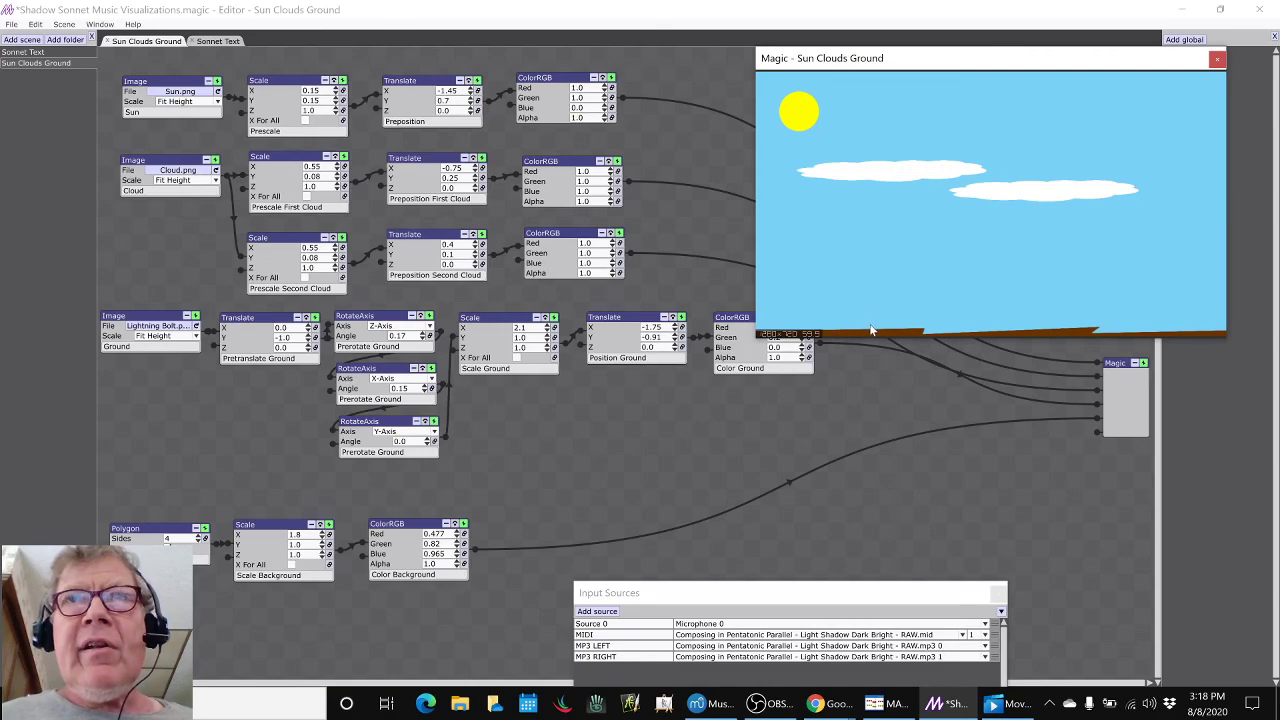
left_click(218, 41)
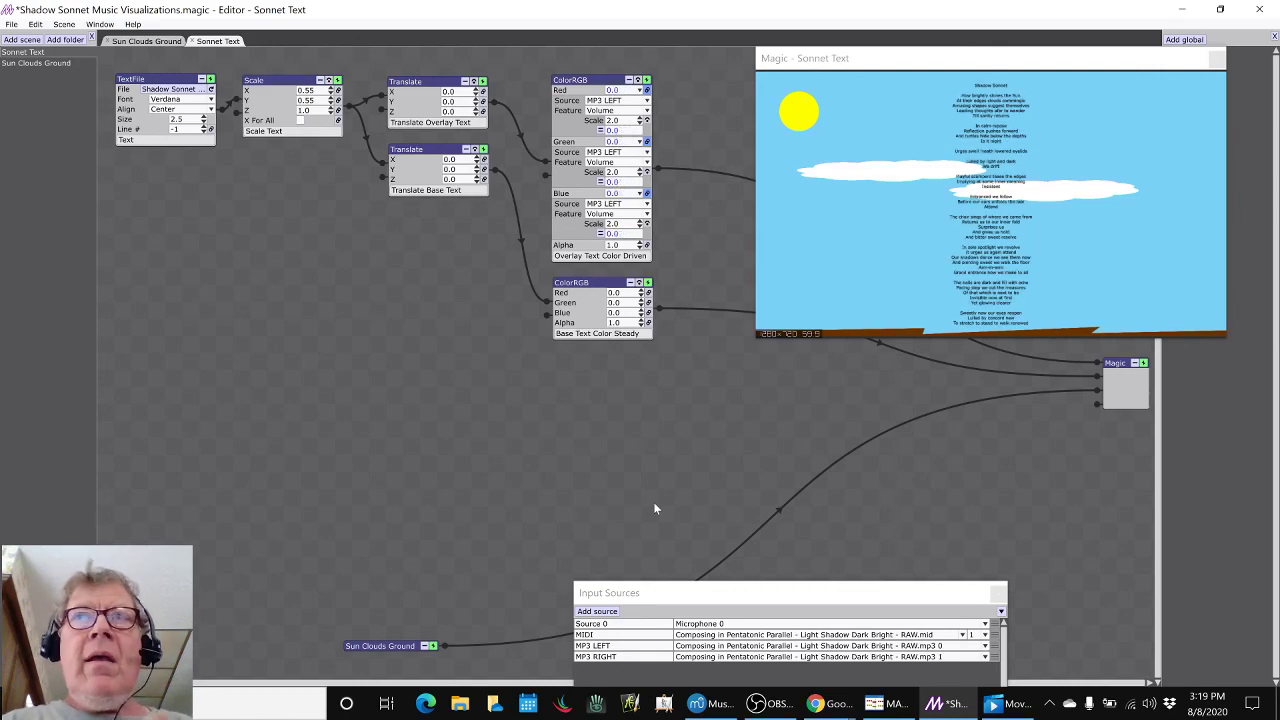
key("alt+Tab")
key("alt+Tab")
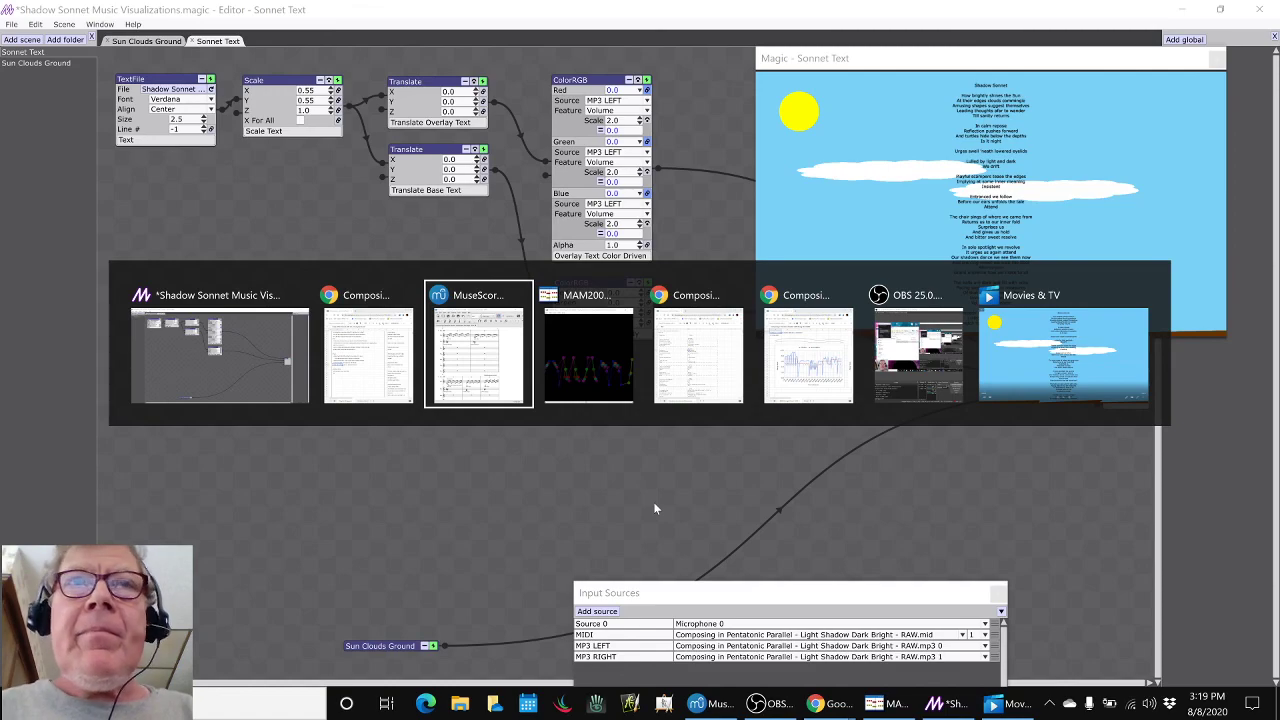
key("alt+Tab")
key("alt+Tab")
key("alt+Tab")
key("alt+Tab")
key("alt+Tab")
key("alt+Tab")
key("alt+Tab")
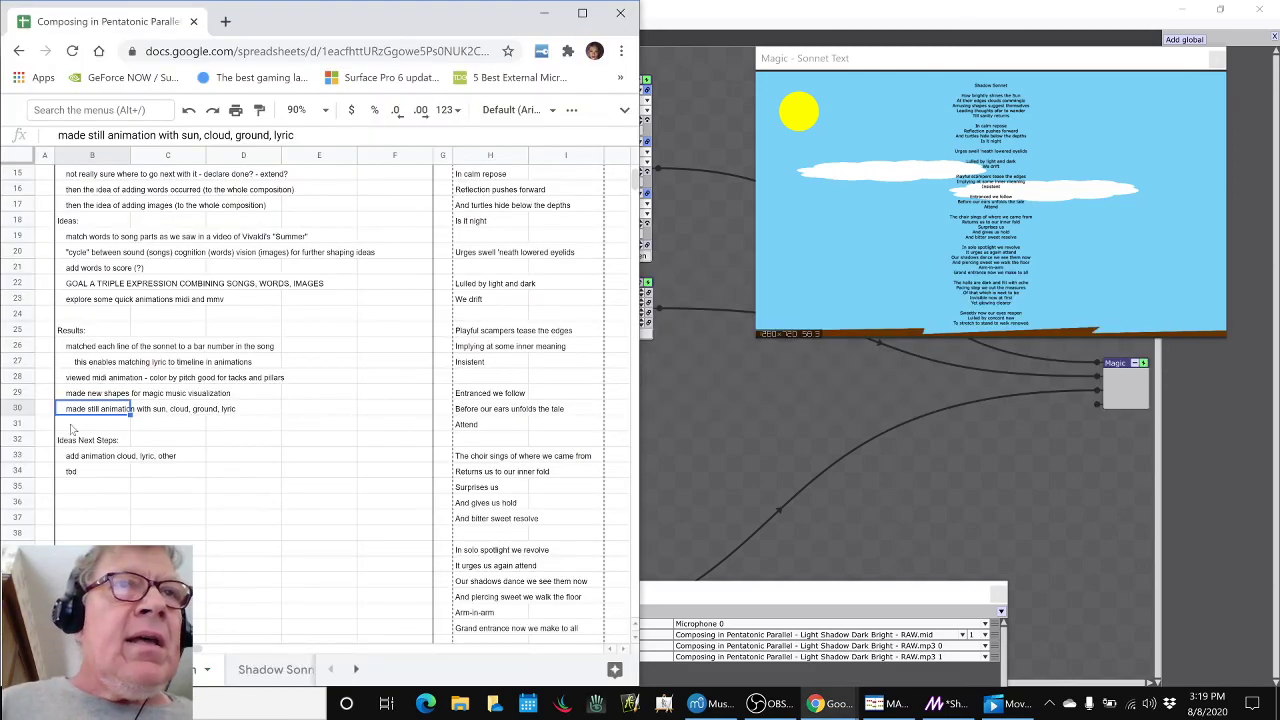
- Make the 'cycle' idea in B20 bold
left_click(84, 458)
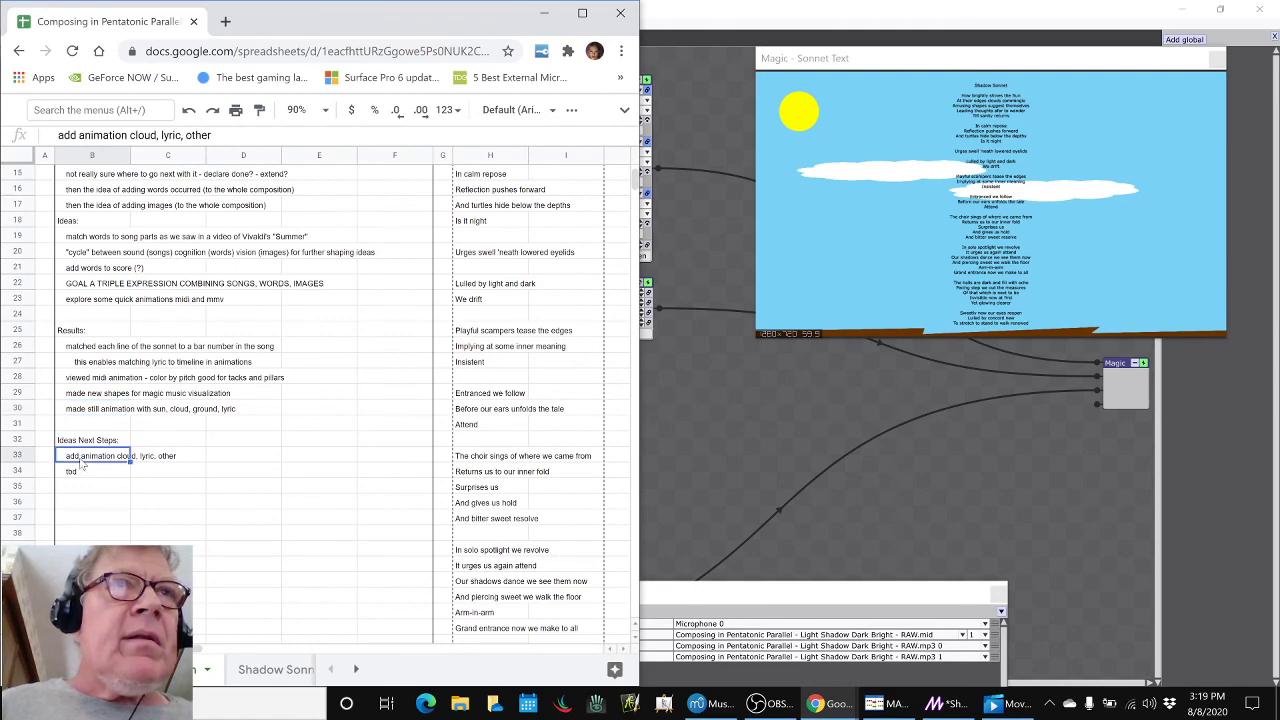
left_click(75, 238)
left_click(79, 257)
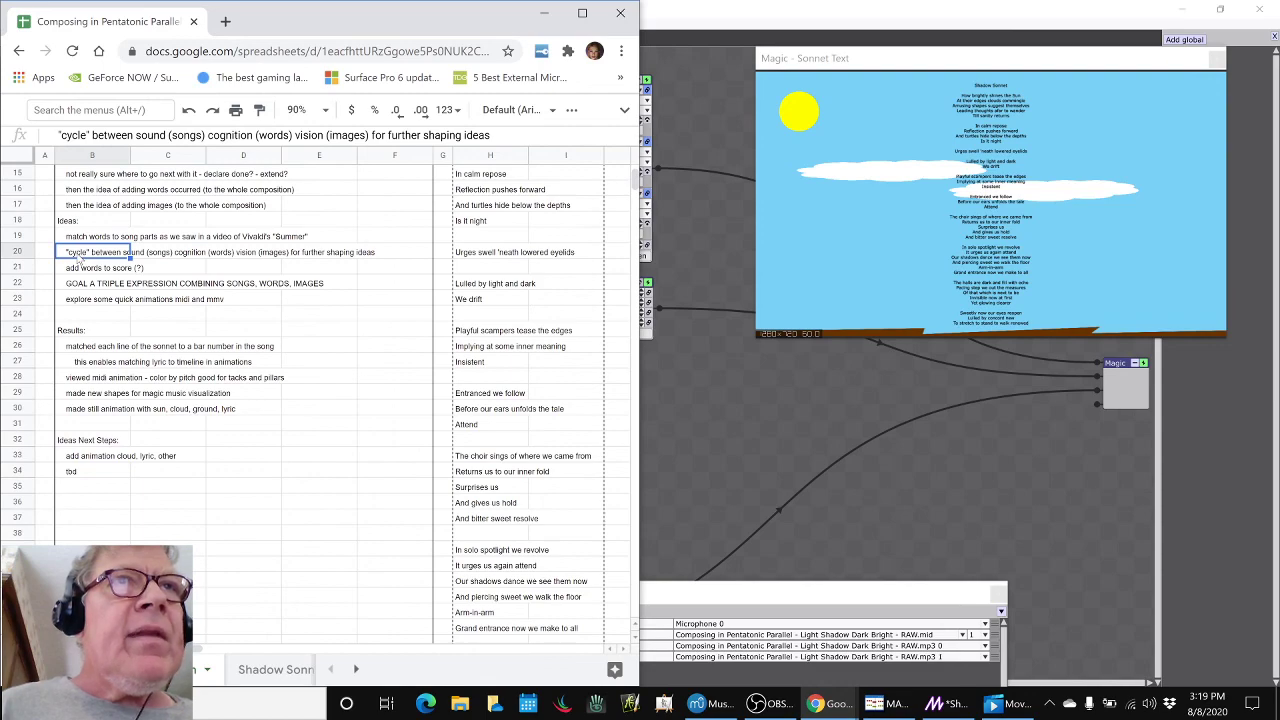
key("ctrl+b")
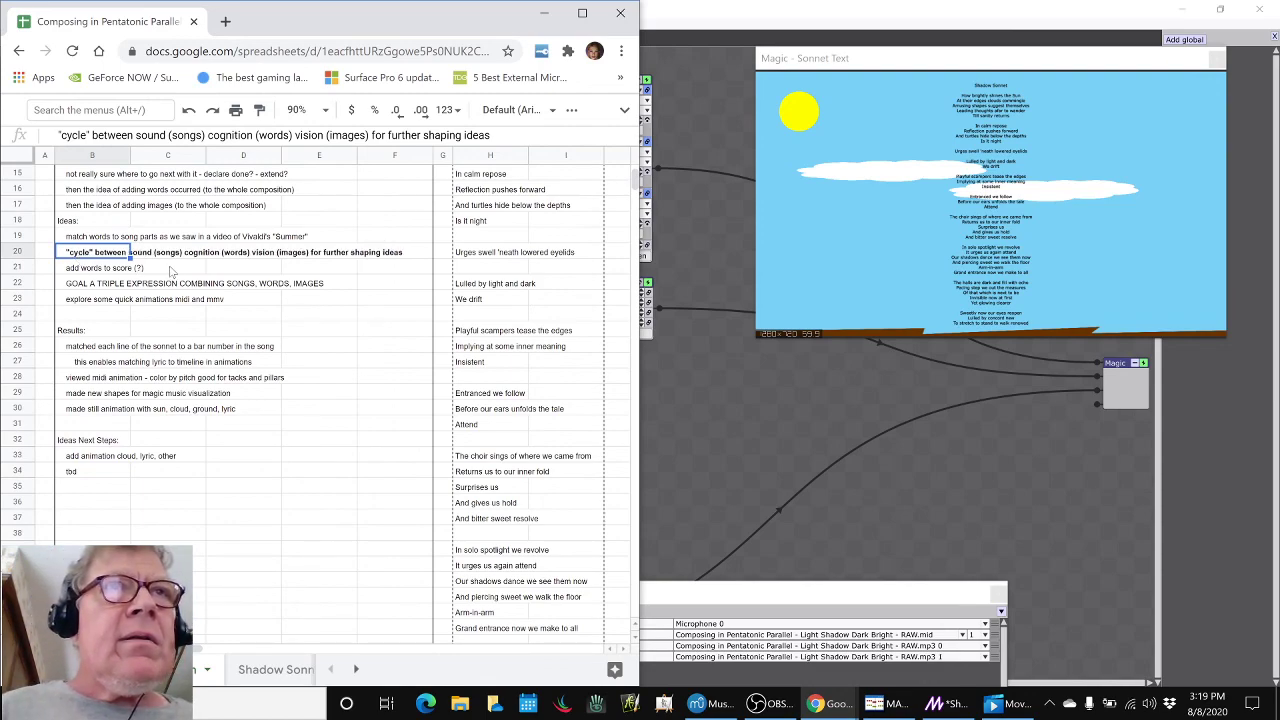
left_click(262, 270)
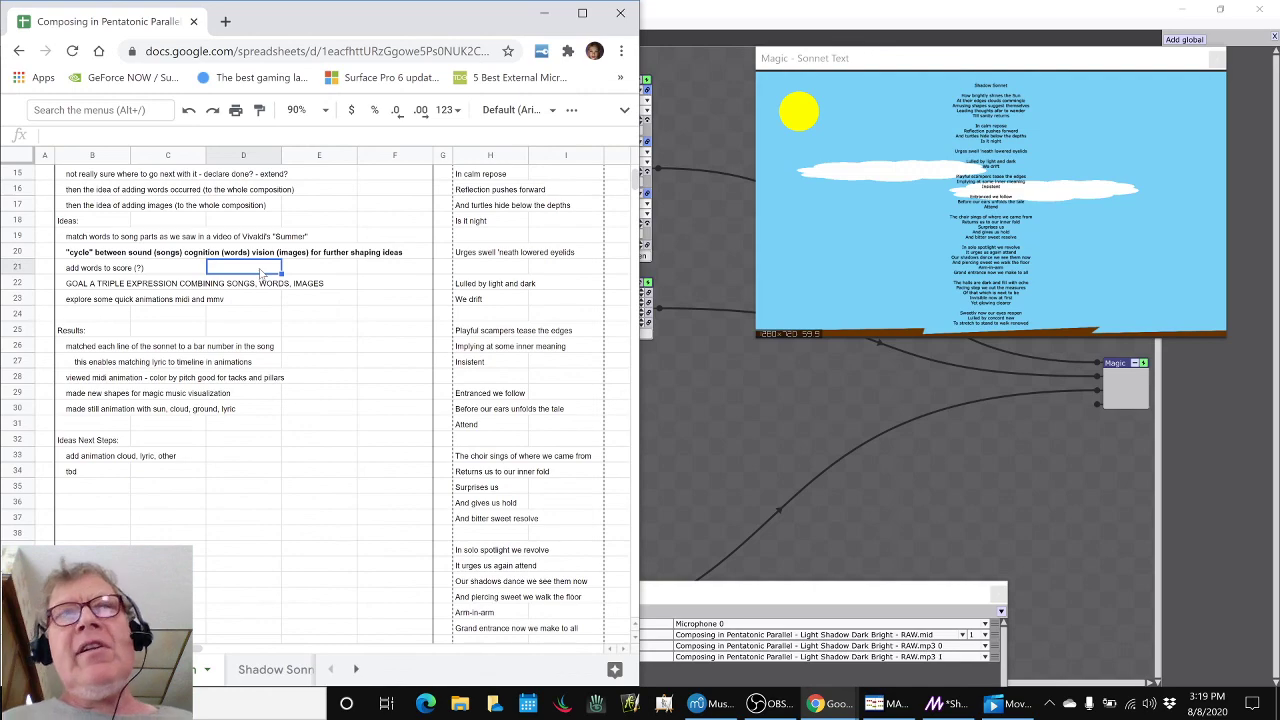
- Bold the GOAL A TRIPLE EXPRESSION line in B22, then look over B23, B33 and B34
left_click(90, 287)
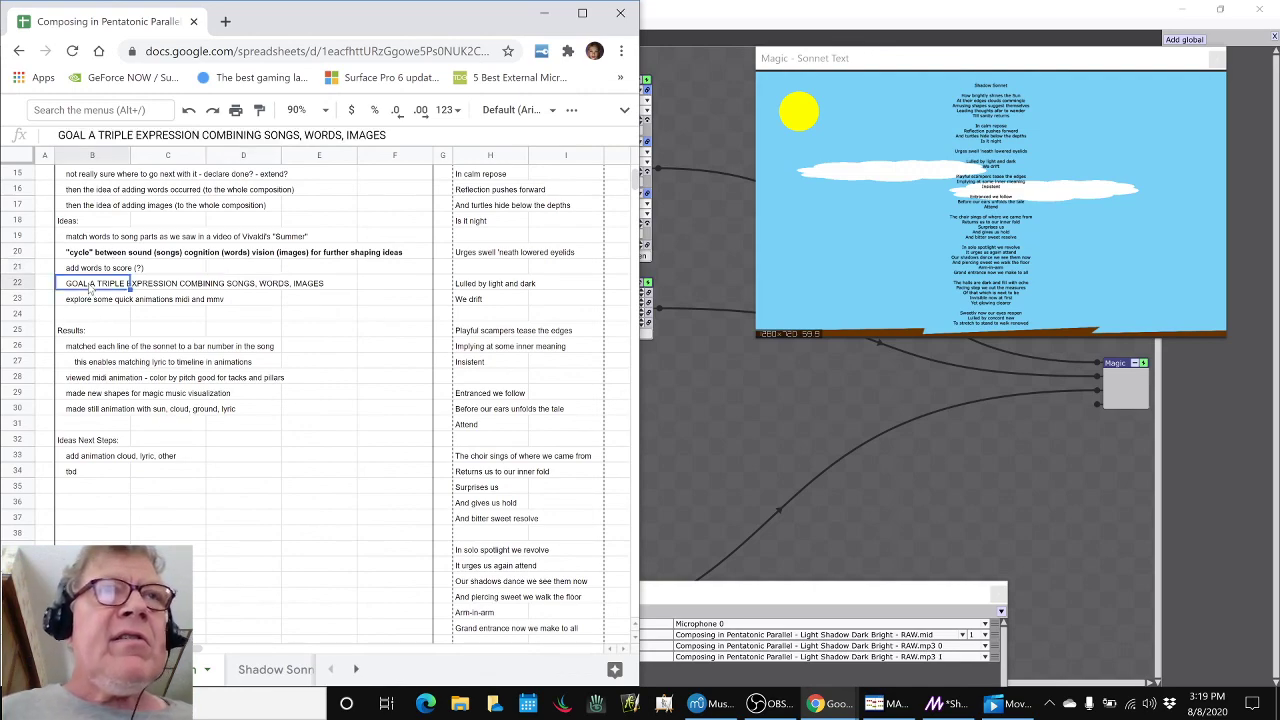
key("ctrl+b")
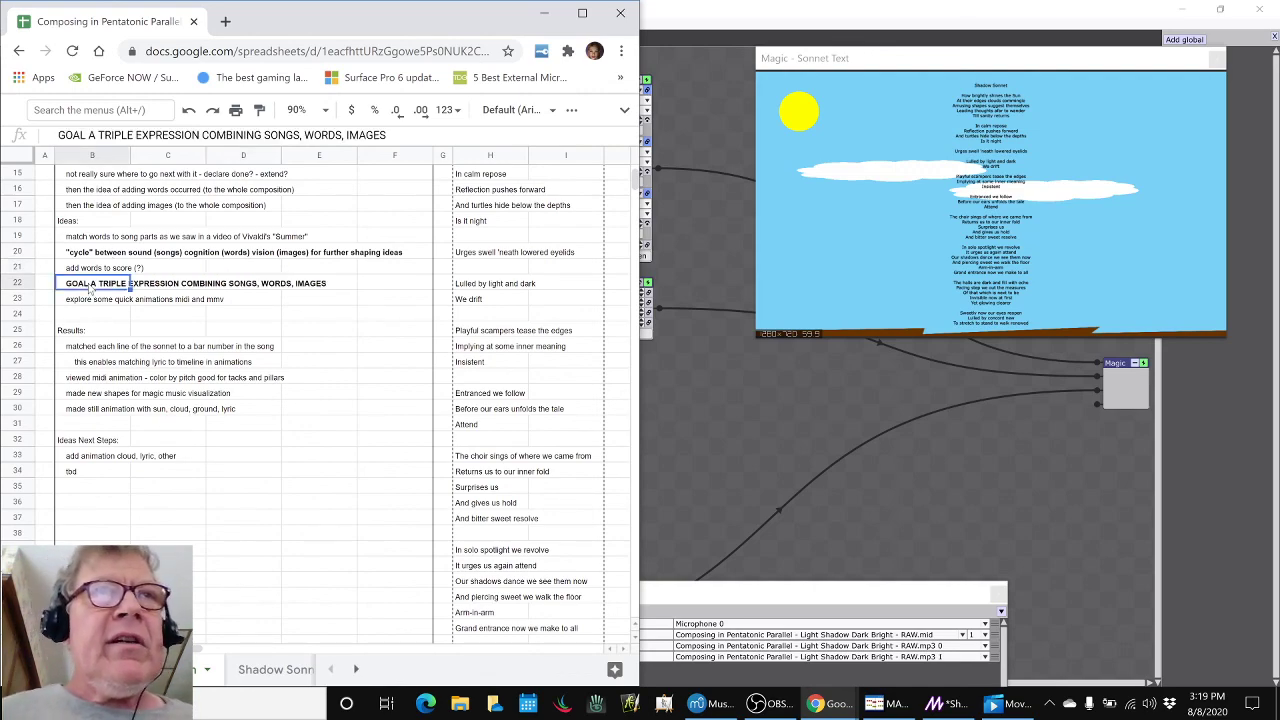
left_click(123, 304)
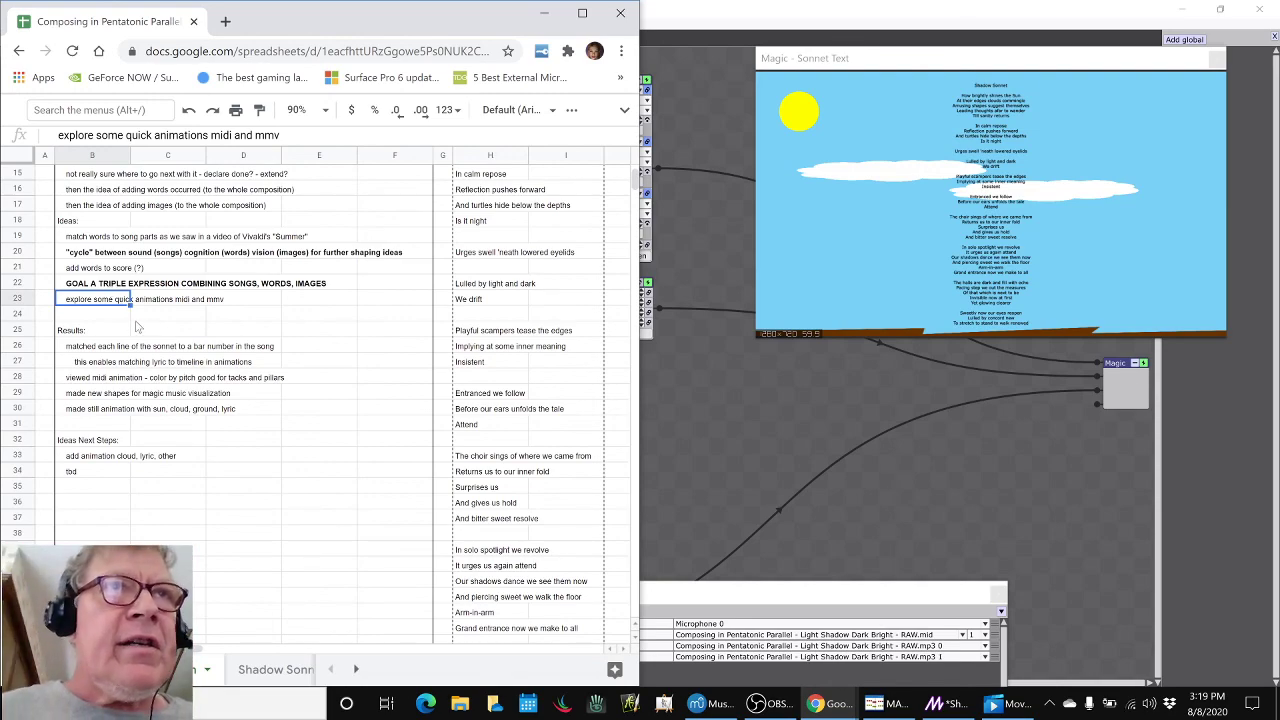
left_click(142, 318)
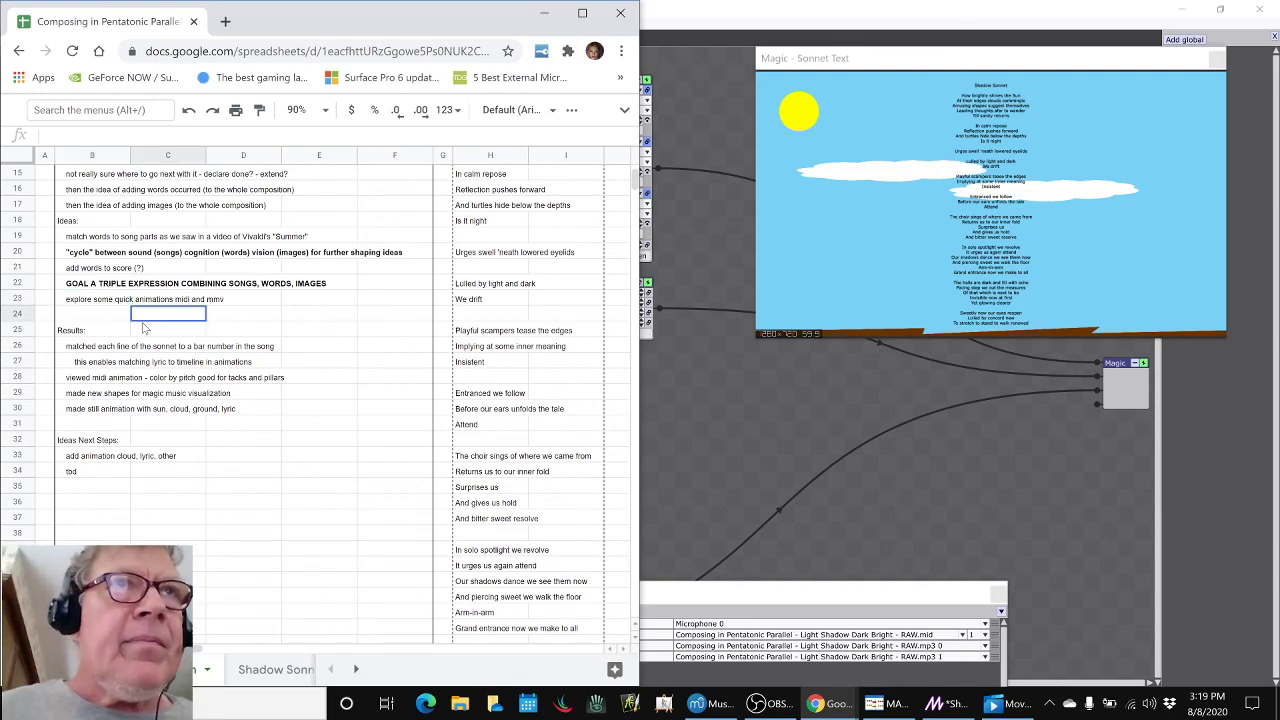
left_click(90, 457)
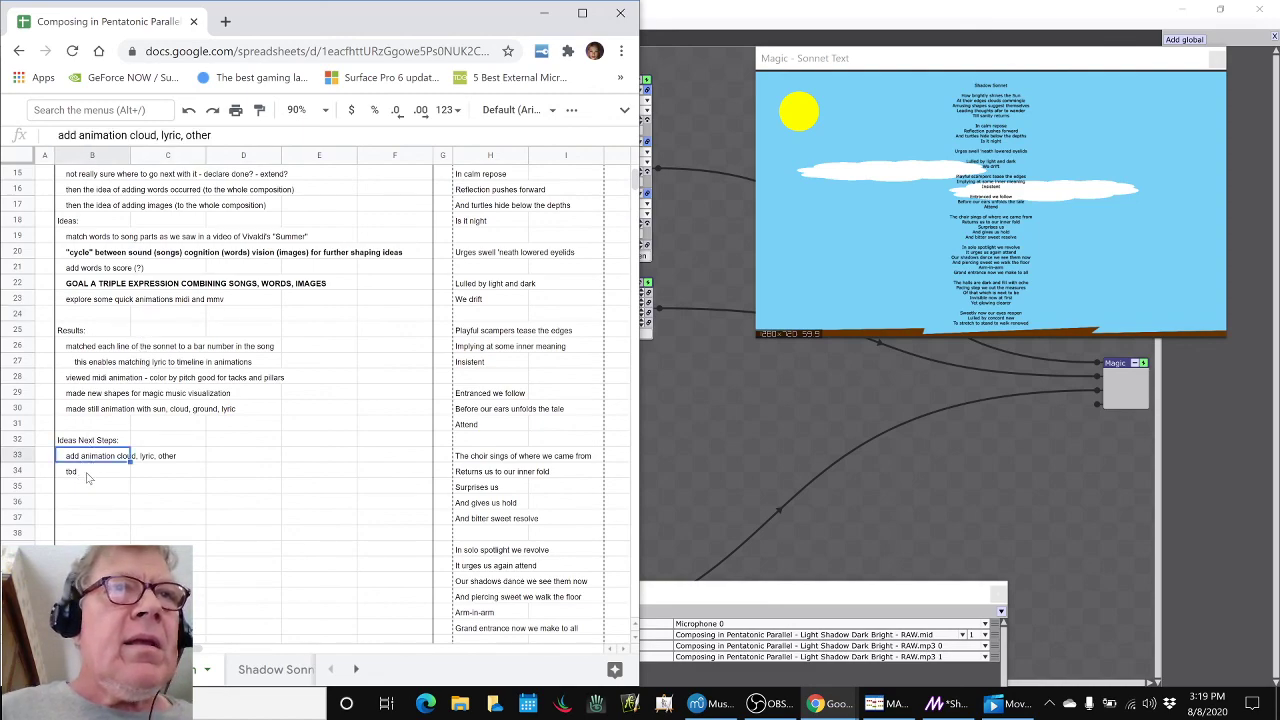
left_click(90, 472)
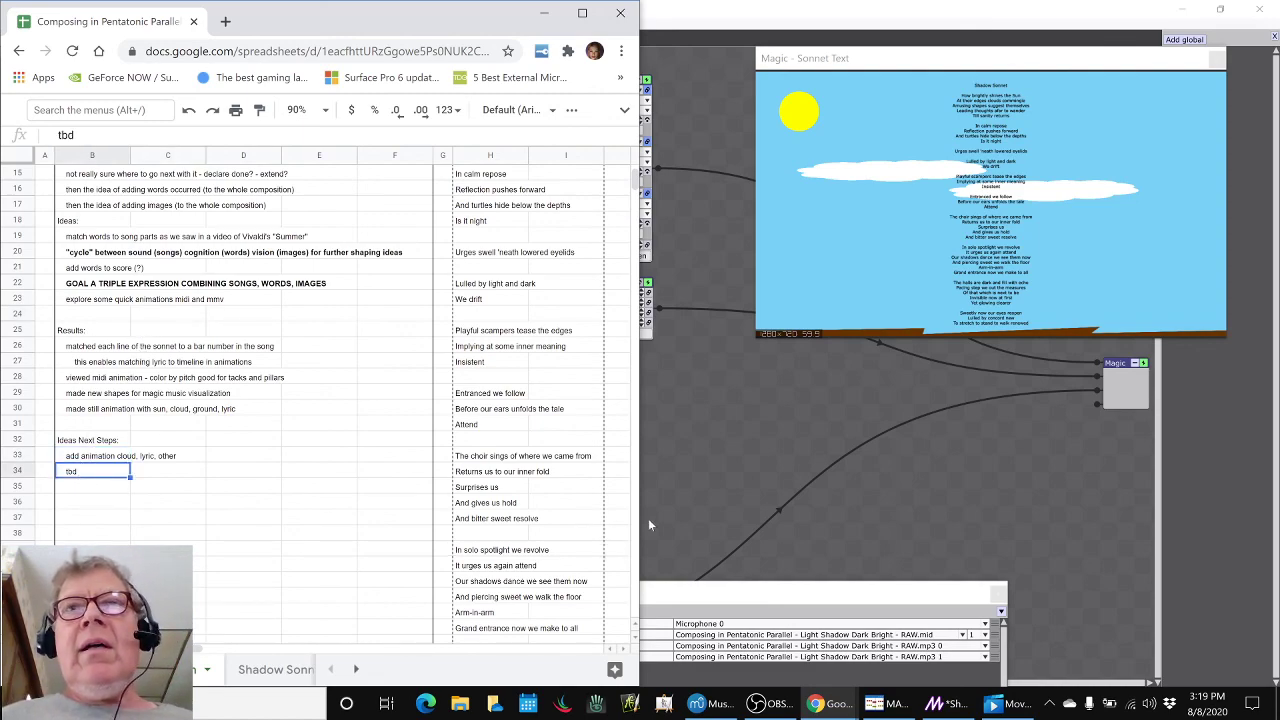
left_click(676, 502)
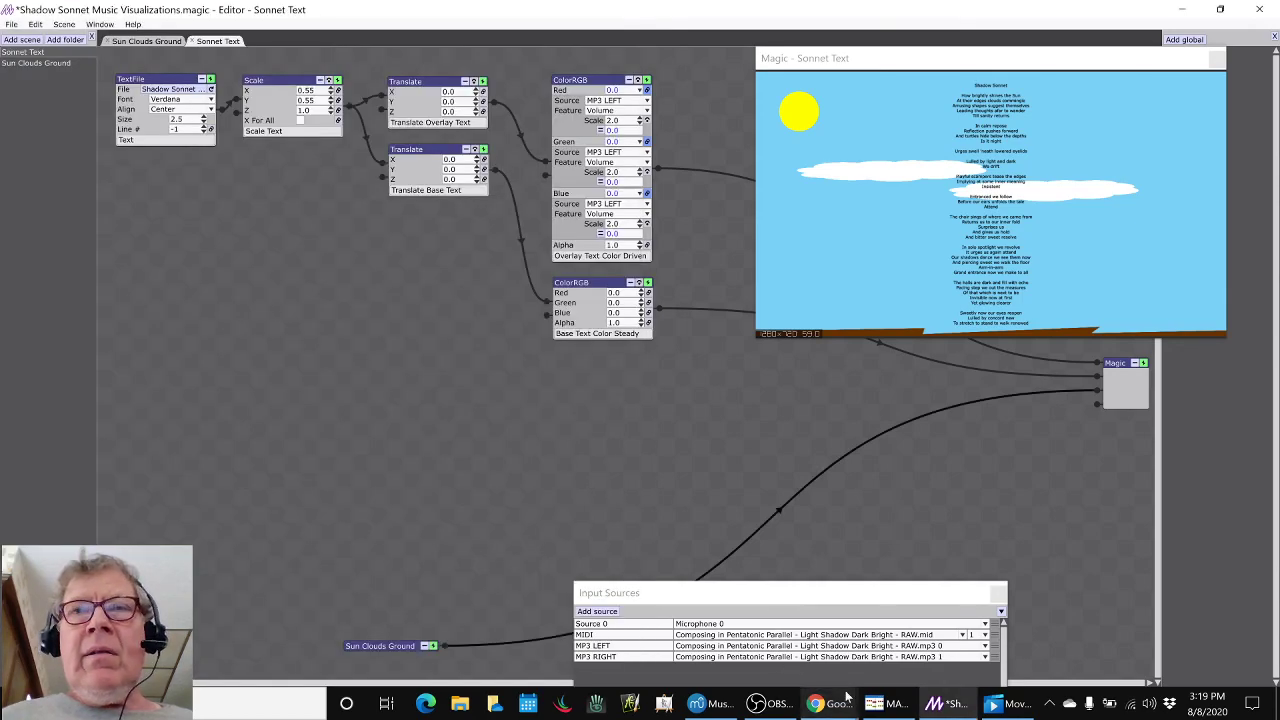
- Skip ahead in the Shadow Sonnet video in Movies & TV and let it finish
left_click(992, 704)
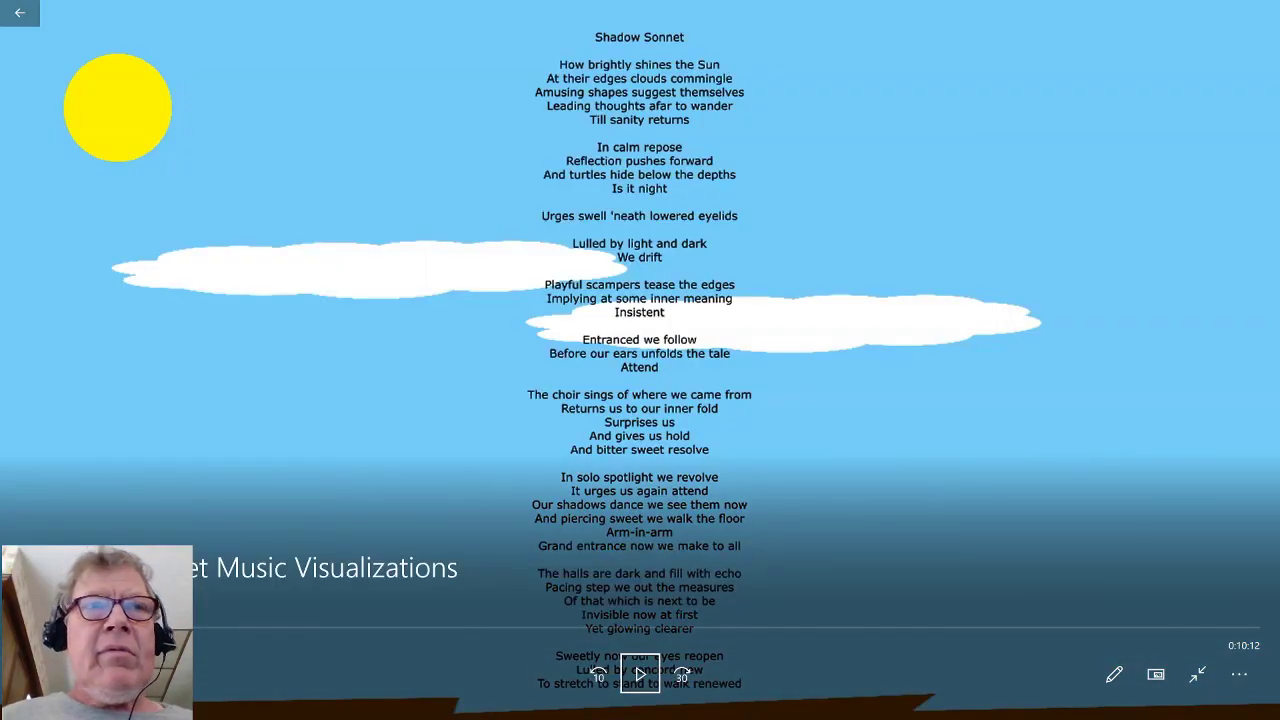
left_click_drag(200, 630, 1195, 634)
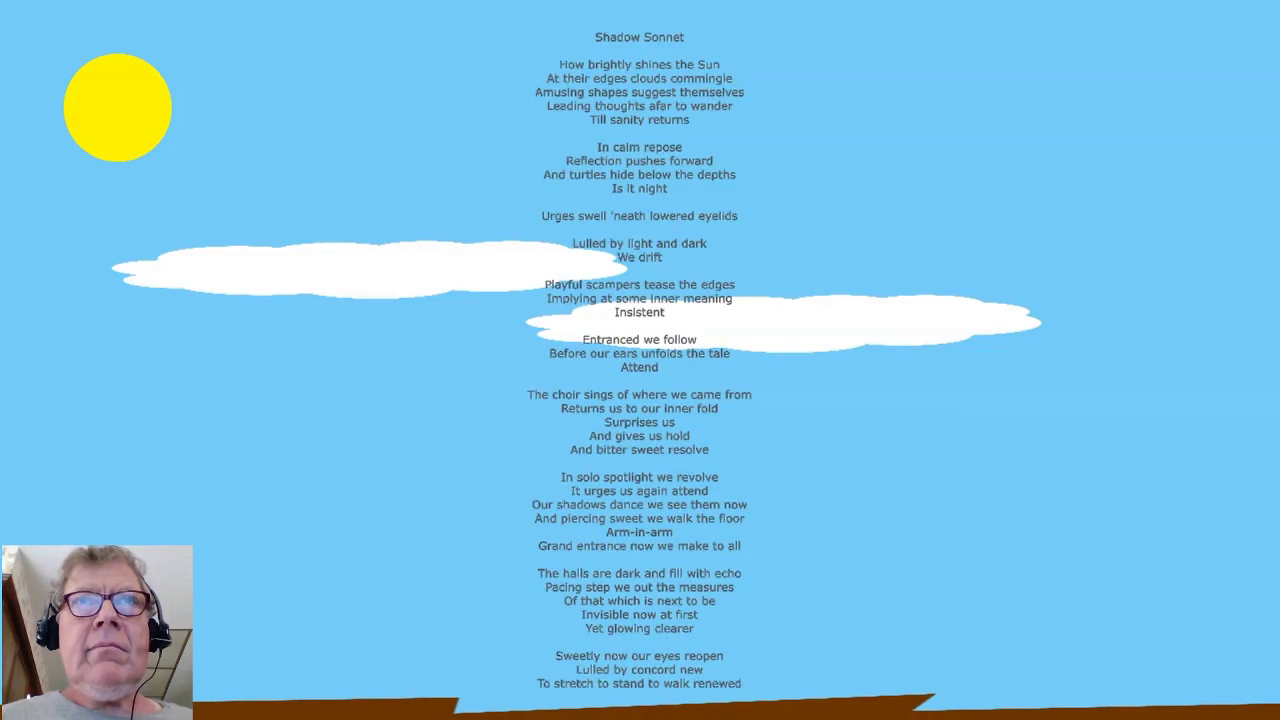
mouse_move(792, 425)
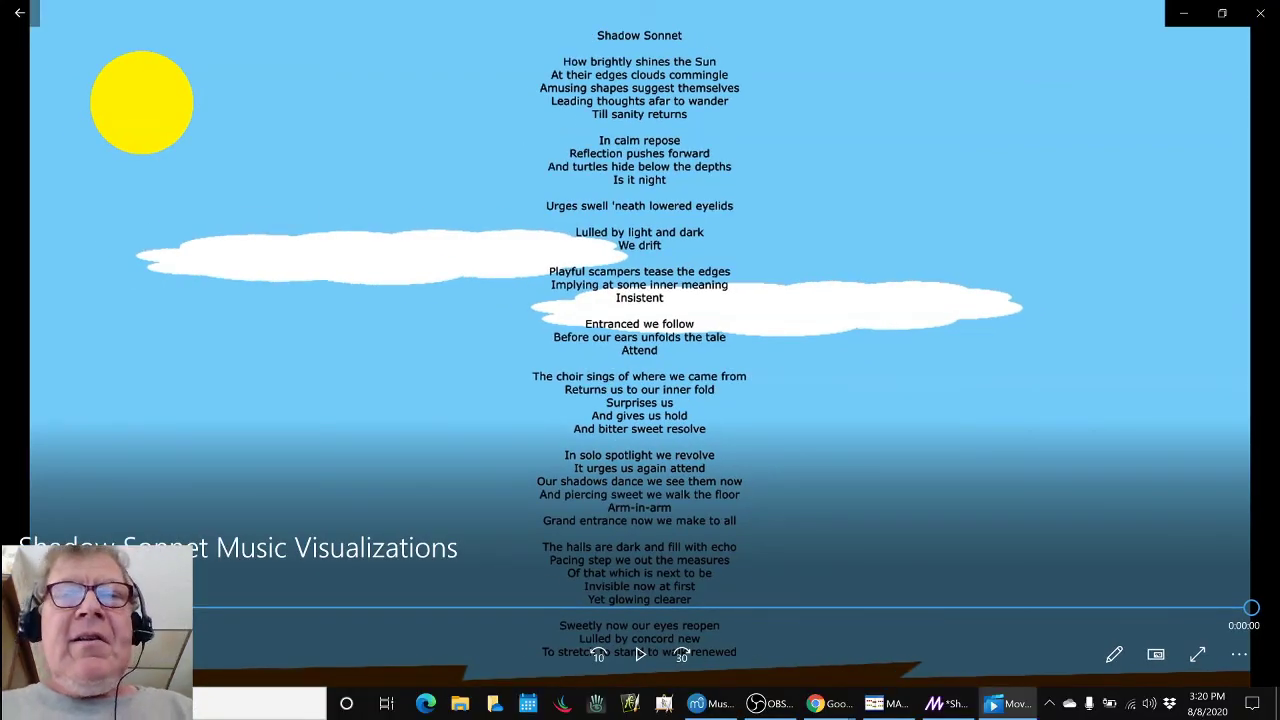
key("alt+Tab")
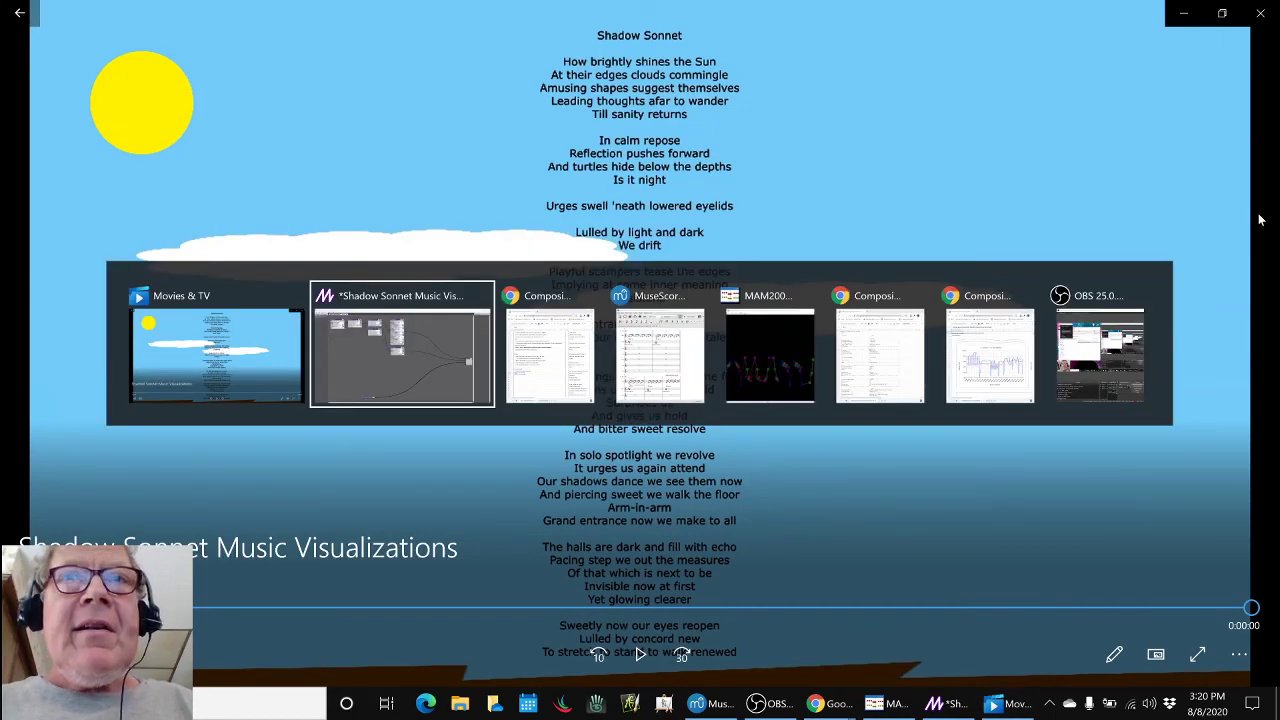
- Switch from the Movies & TV player to the OBS 25.0 window with Alt+Tab
key("alt+Tab")
key("alt+Tab")
key("alt+Tab")
key("alt+Tab")
key("alt+Tab")
key("alt+Tab")
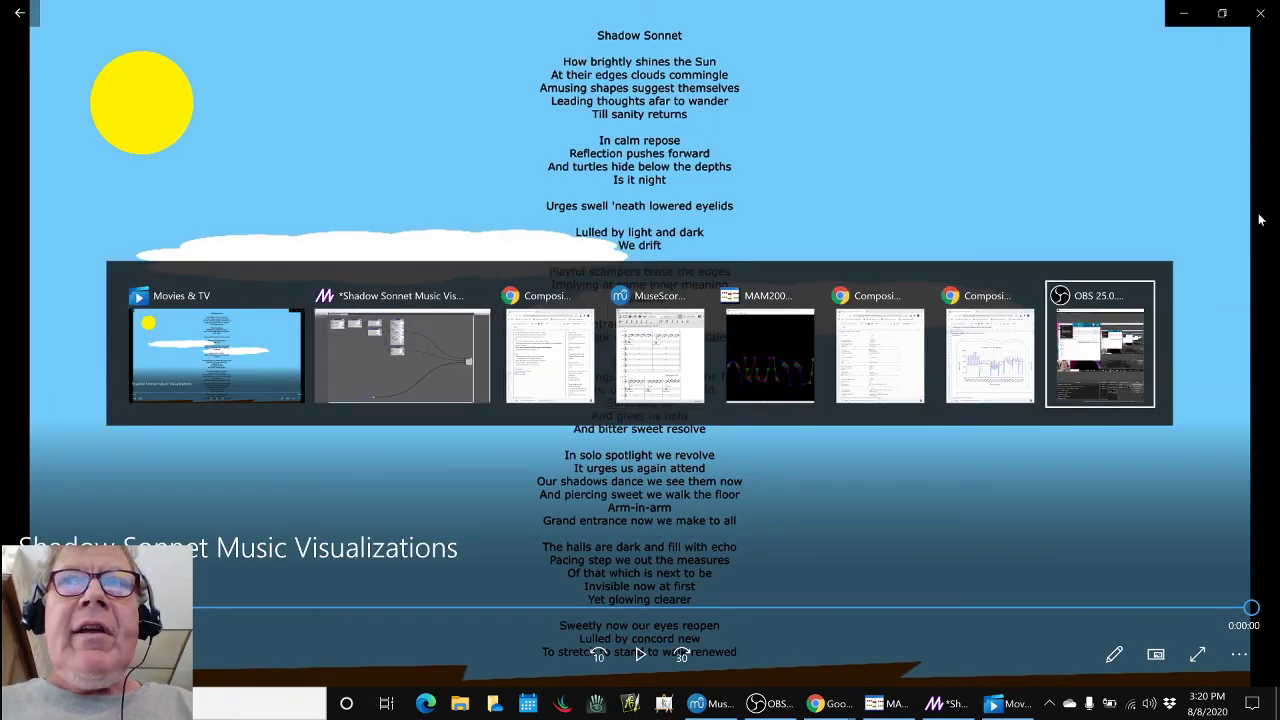